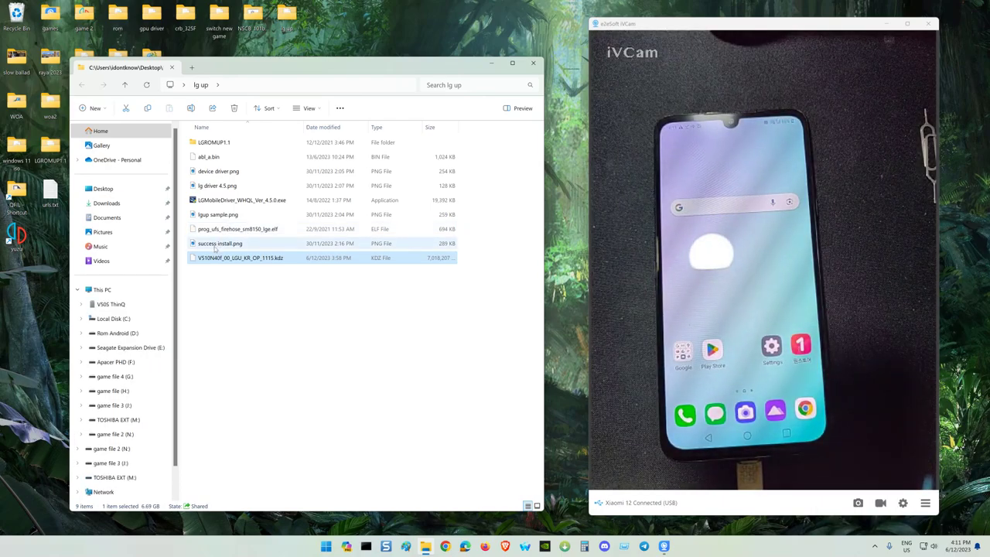
Step: Browse the V50S ThinQ phone's internal shared storage to check that its folders are accessible from the PC
click(111, 304)
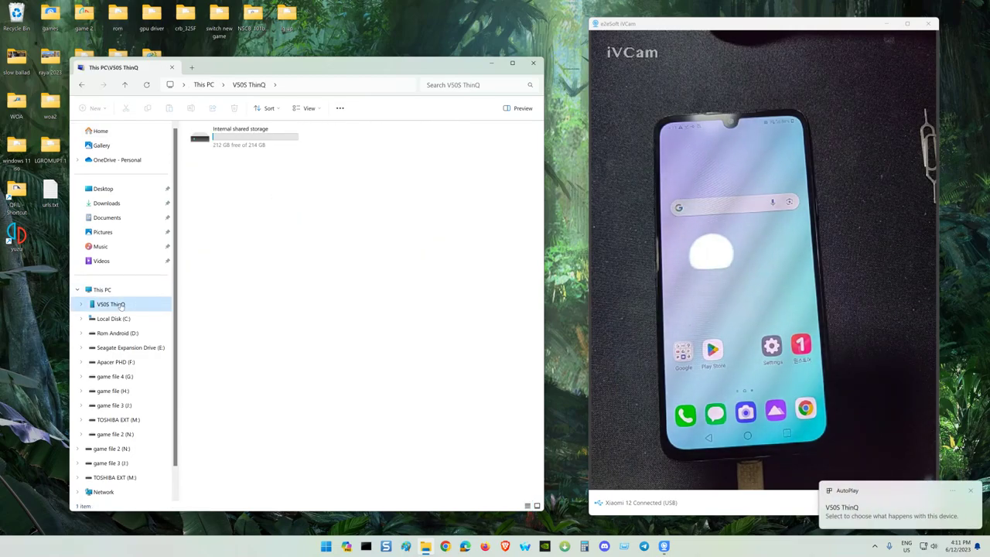
double_click(232, 143)
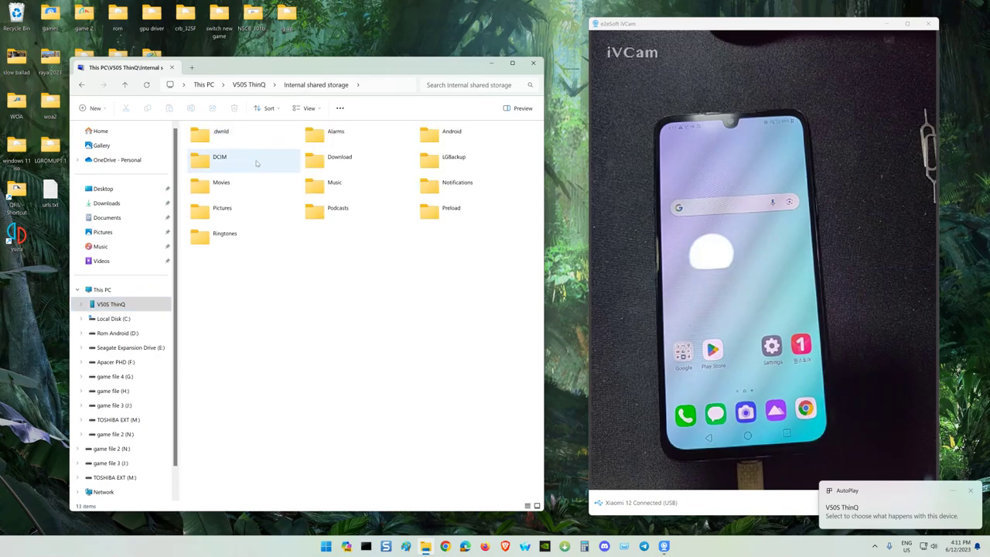
key(alt+Left)
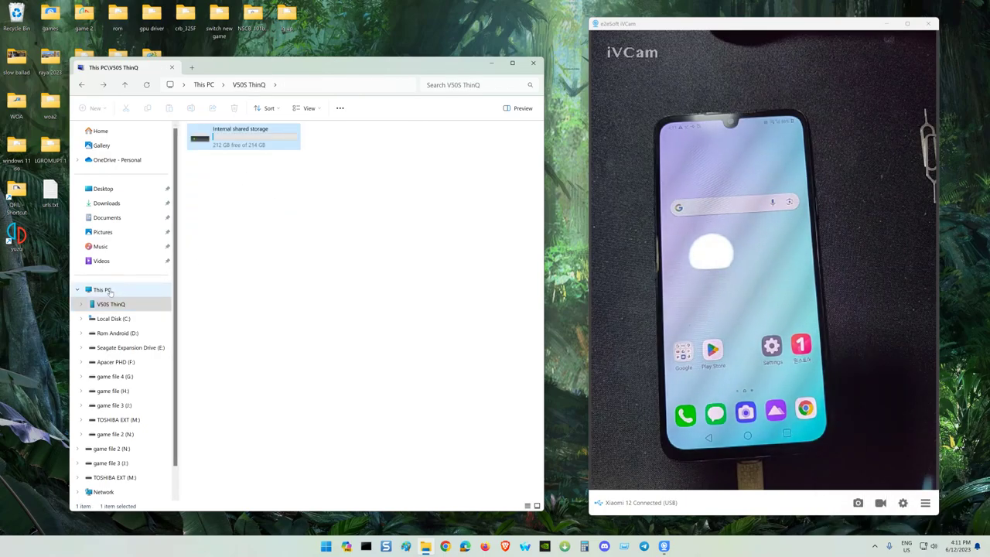
Step: Open Device Manager and inspect the LGE Mobile USB diagnostic and serial ports under Ports (COM & LPT)
right_click(325, 546)
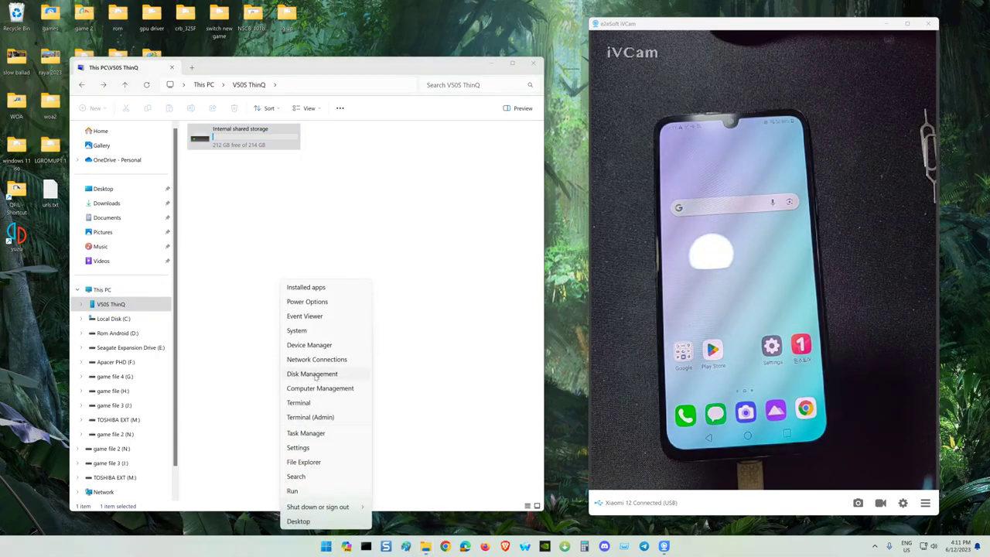
click(310, 349)
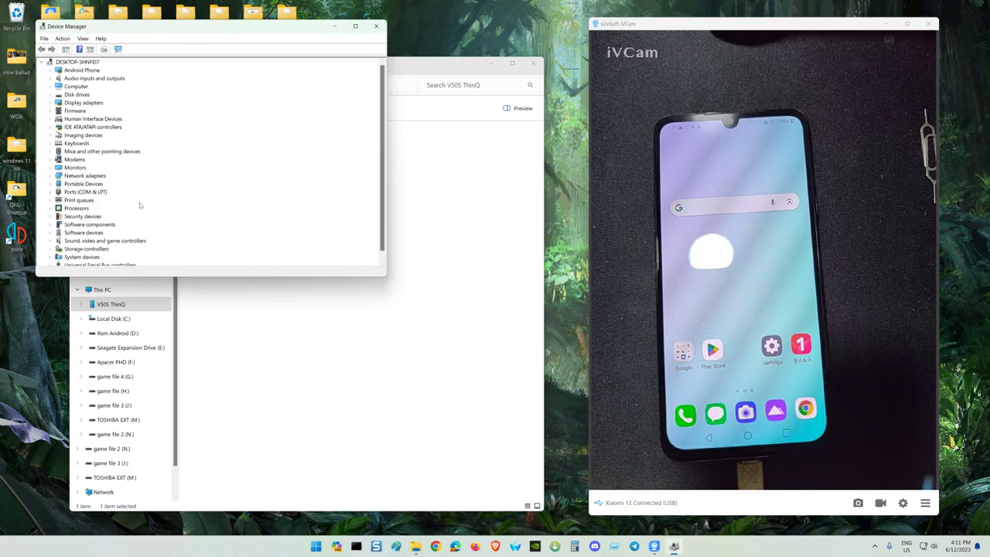
click(50, 193)
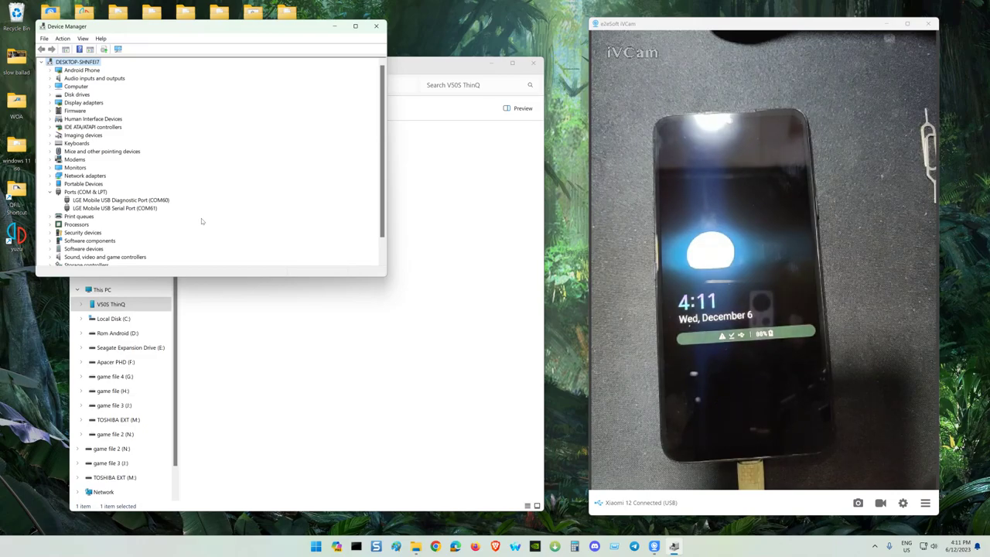
click(115, 209)
click(125, 201)
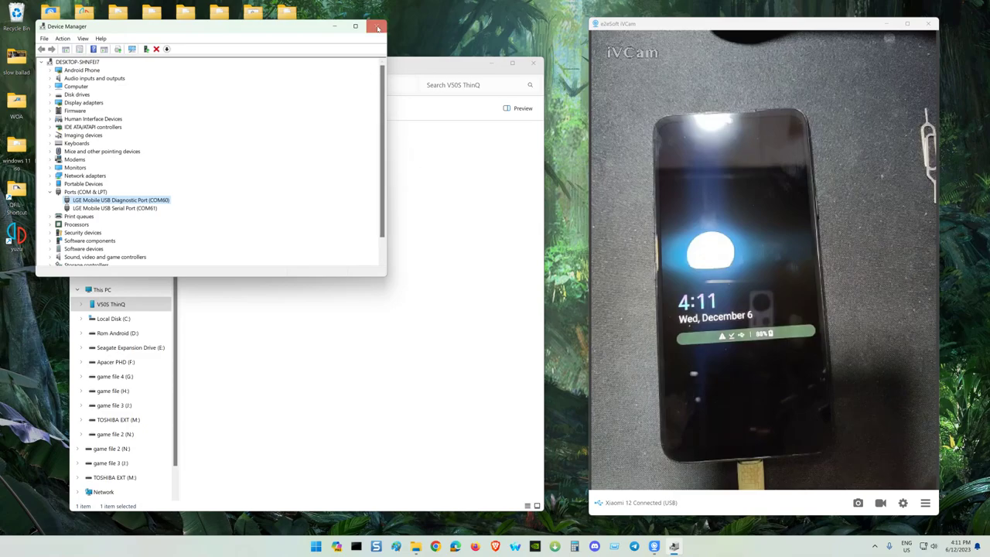
Step: Close the V50S ThinQ folder window and move the Device Manager window lower on the desktop
click(446, 63)
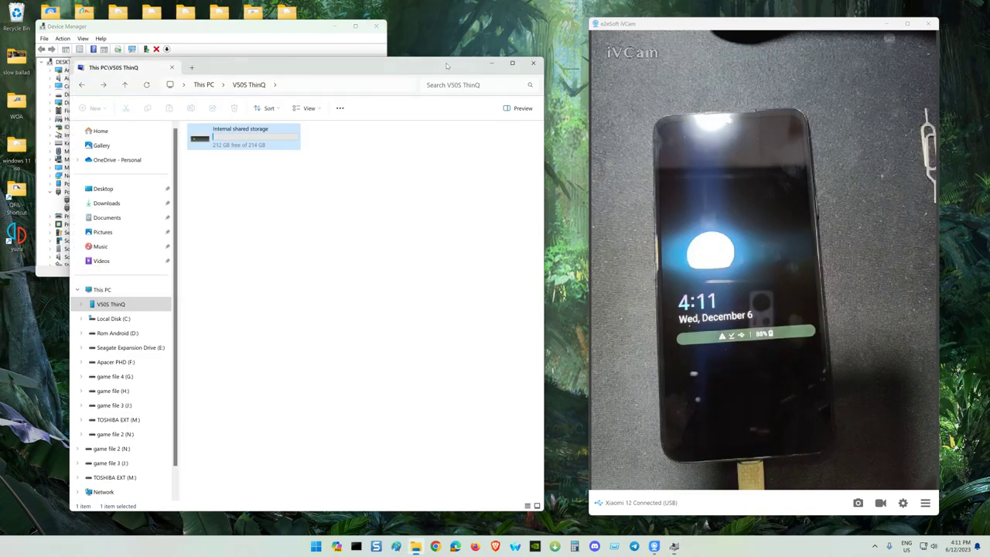
click(533, 65)
drag(295, 33, 297, 99)
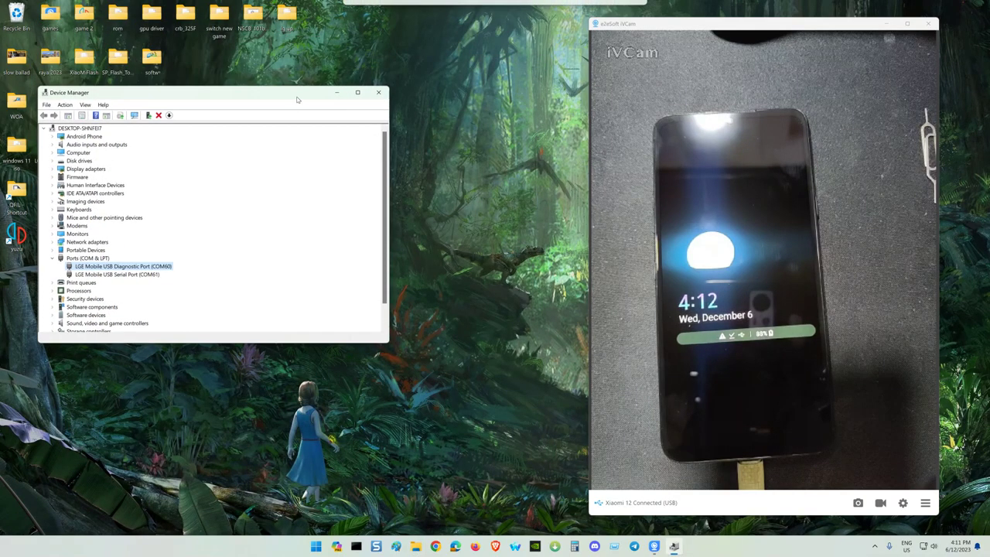
Step: Check the lg up folder for abl_a.bin and prog_ufs_firehose_sm8150_lge.elf, and close the folder
double_click(286, 15)
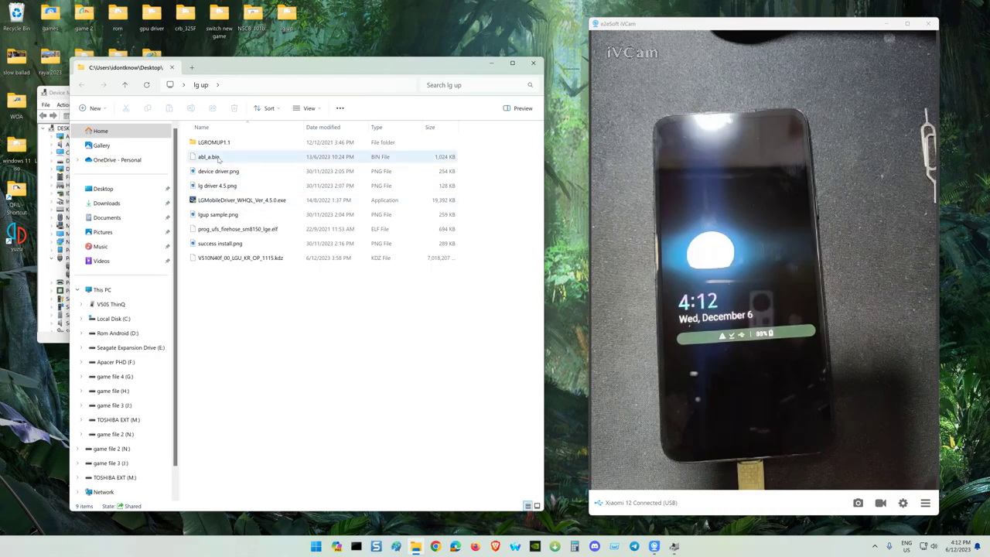
click(219, 157)
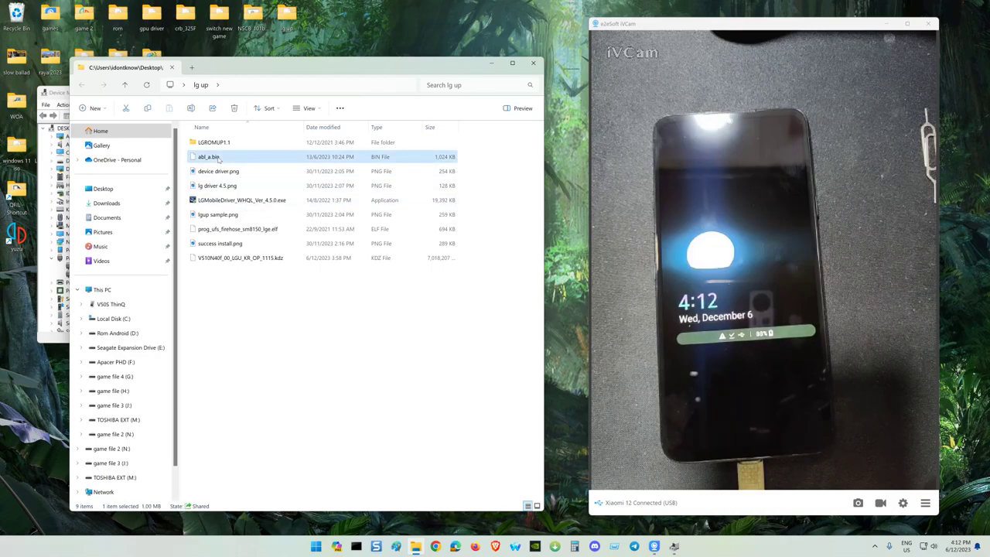
click(266, 230)
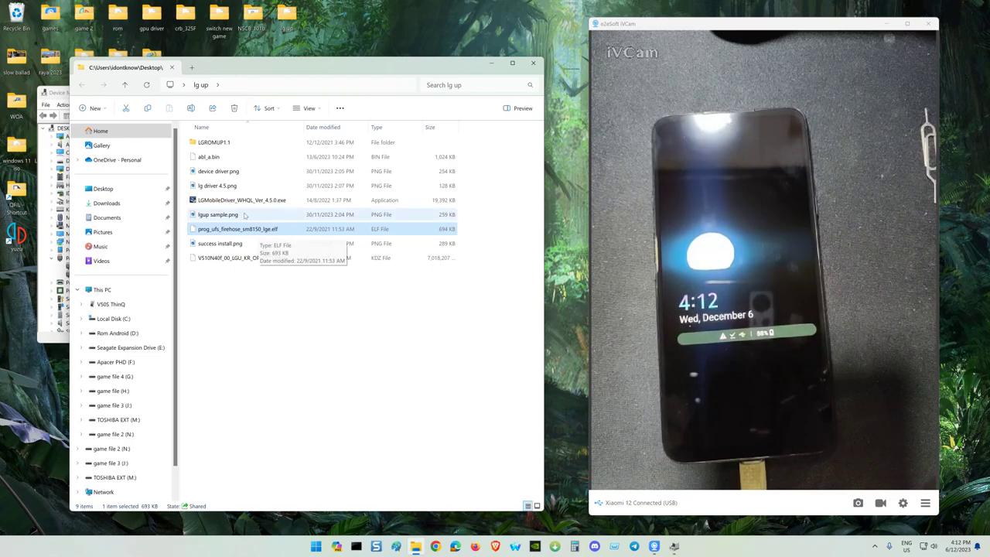
click(214, 158)
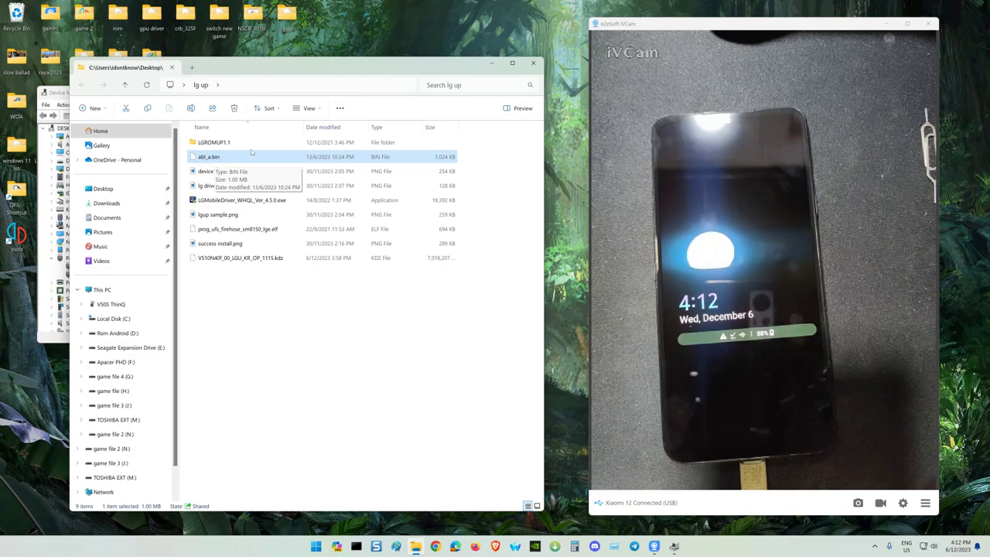
click(533, 63)
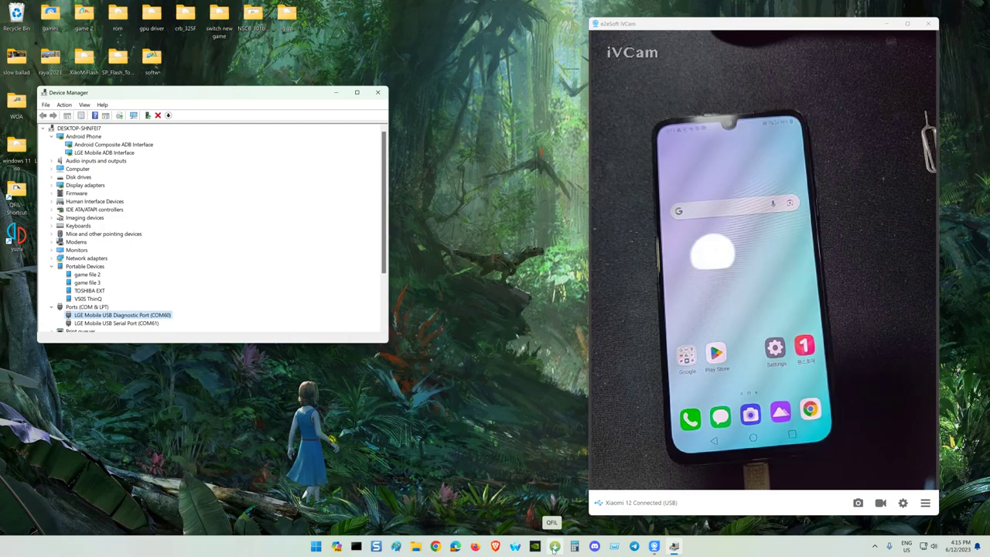
Step: Launch QFIL beside Device Manager, examine the Android Composite and LGE Mobile ADB interfaces, and close QFIL
click(554, 547)
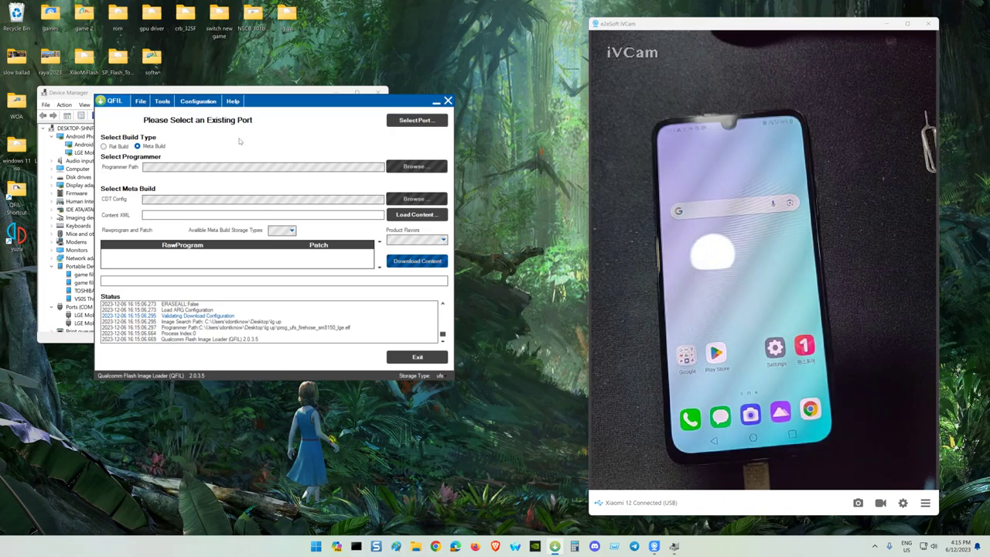
drag(270, 106, 361, 99)
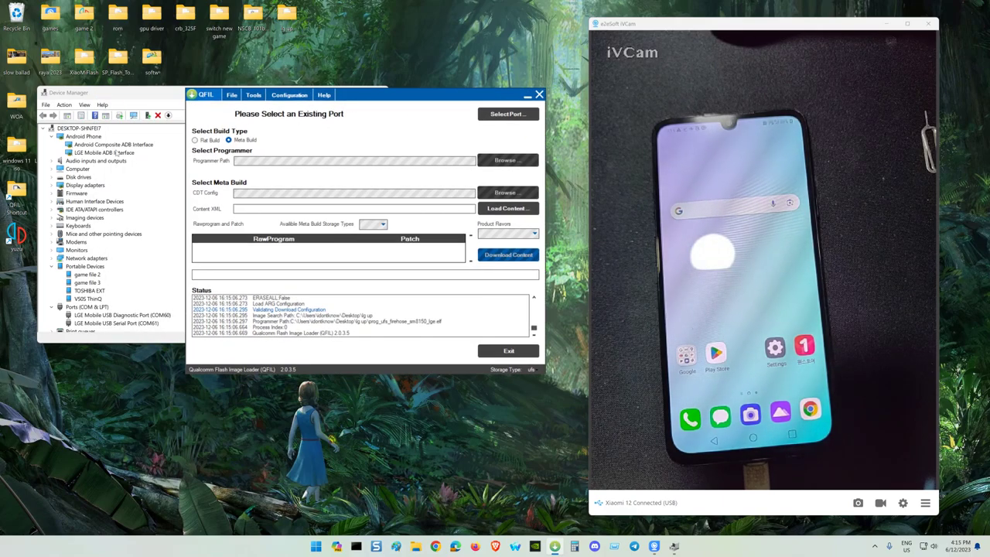
click(116, 145)
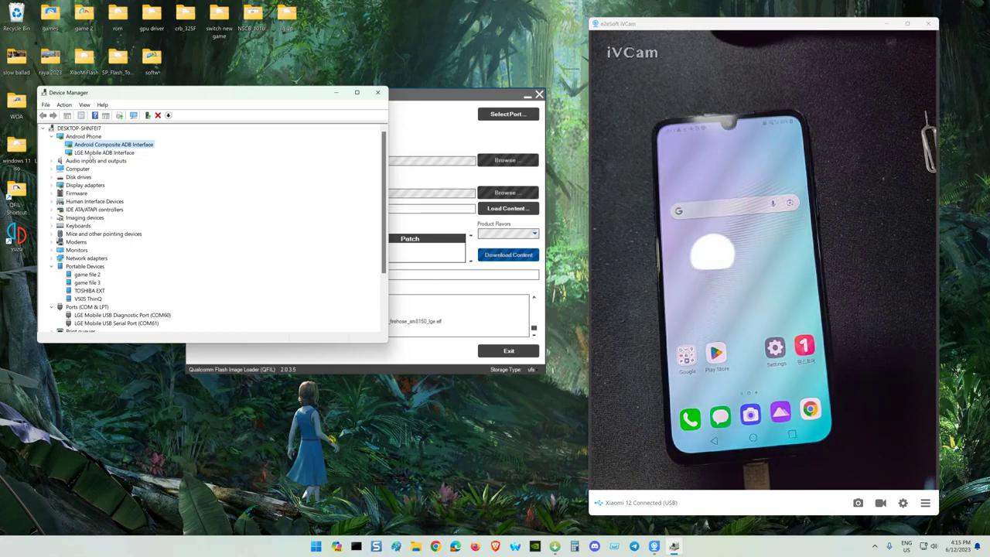
click(70, 154)
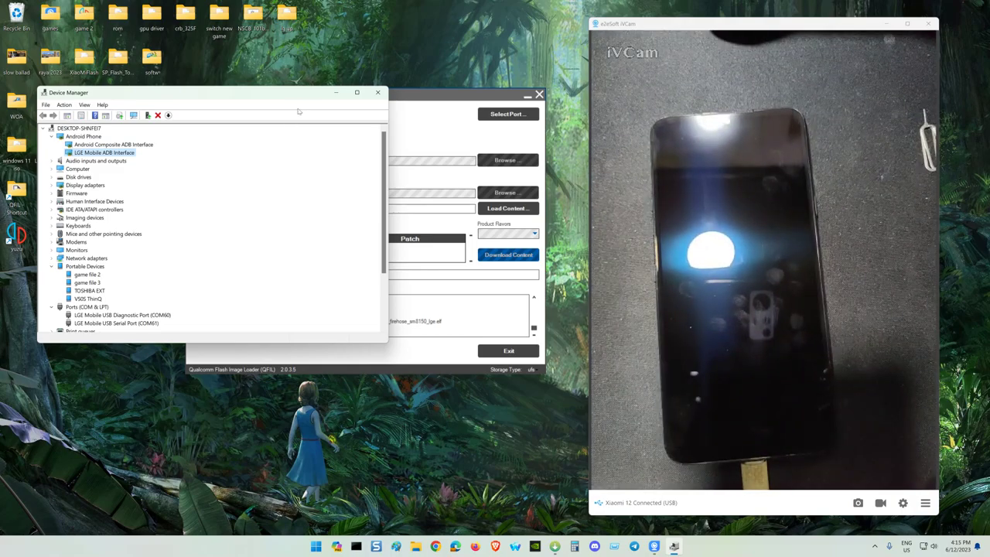
click(416, 98)
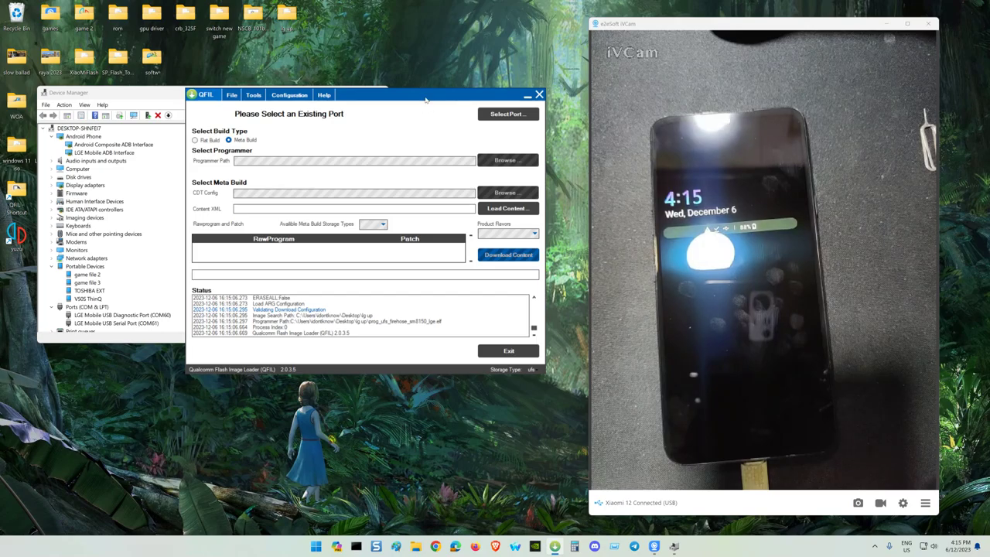
click(538, 96)
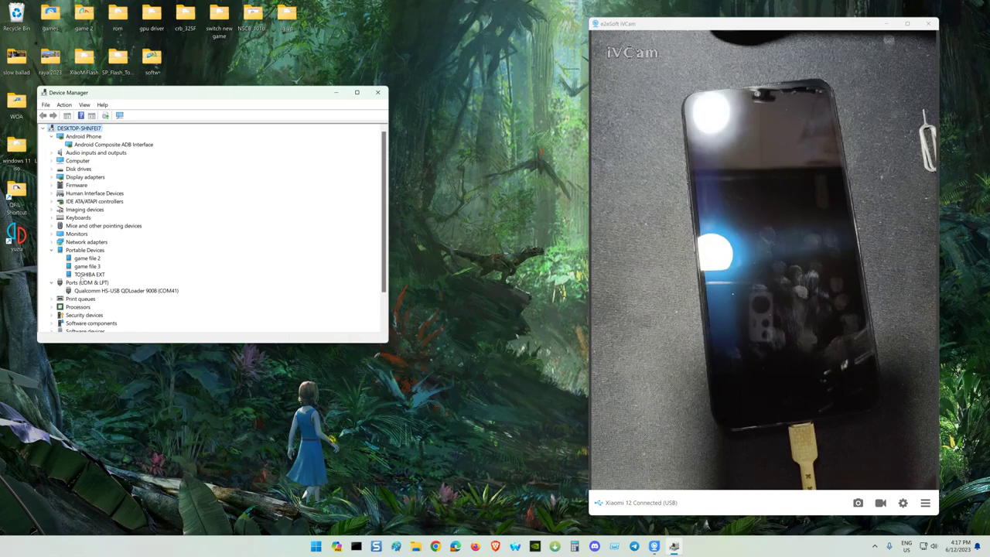
Step: Reopen the lg up folder to view its flashing files, and close it again
double_click(285, 23)
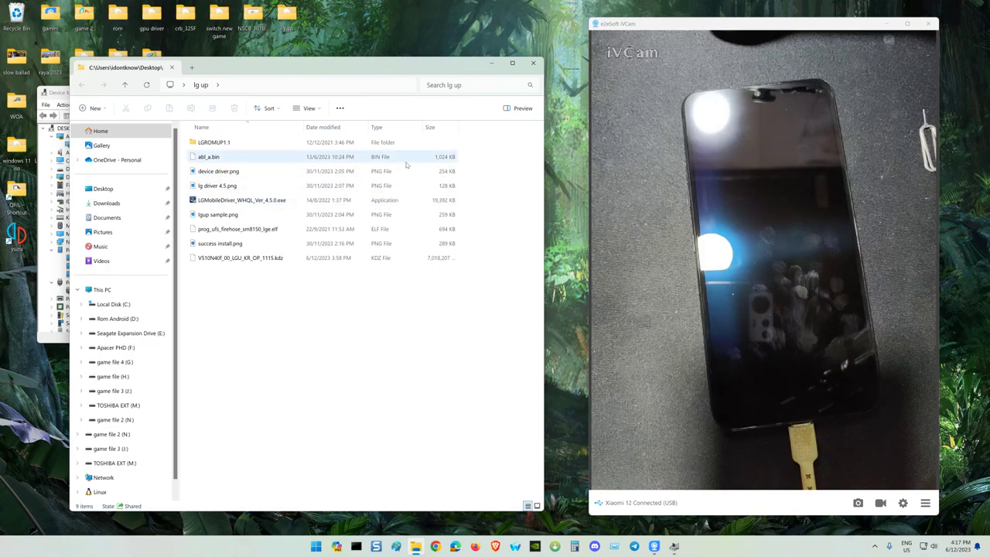
drag(362, 64, 396, 66)
click(567, 64)
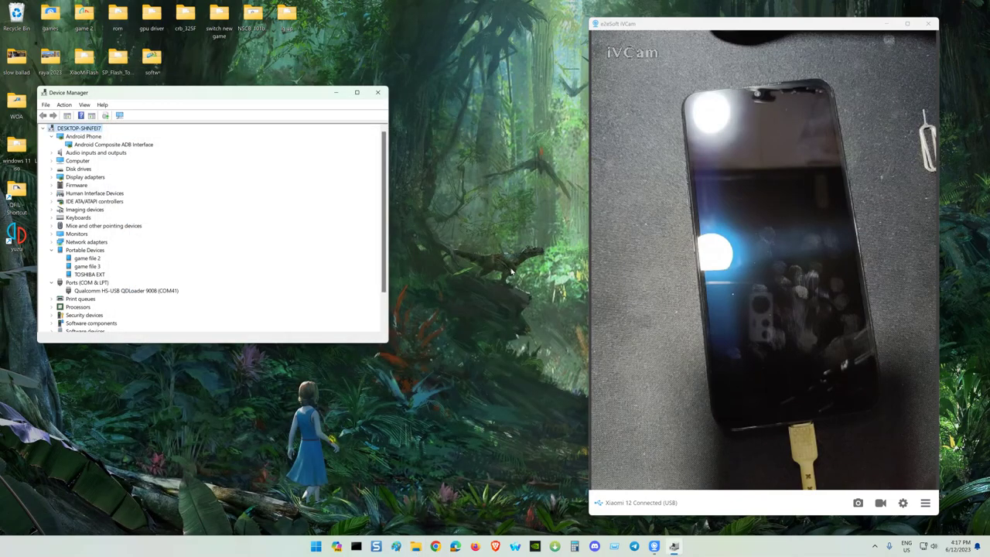
Step: Open QFIL, set the build type to Flat Build and load prog_ufs_firehose_sm8150_lge.elf from the lg up folder as the programmer
click(555, 548)
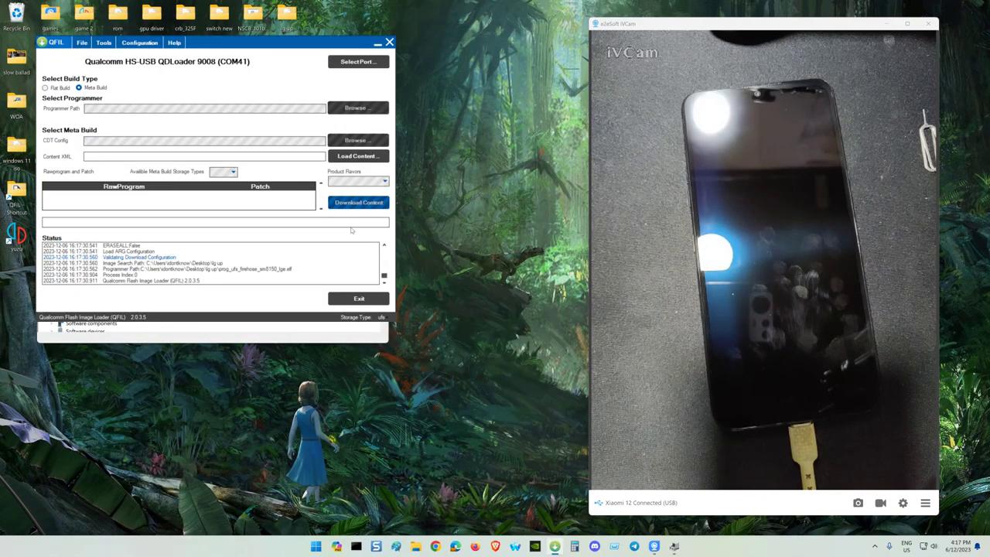
click(45, 89)
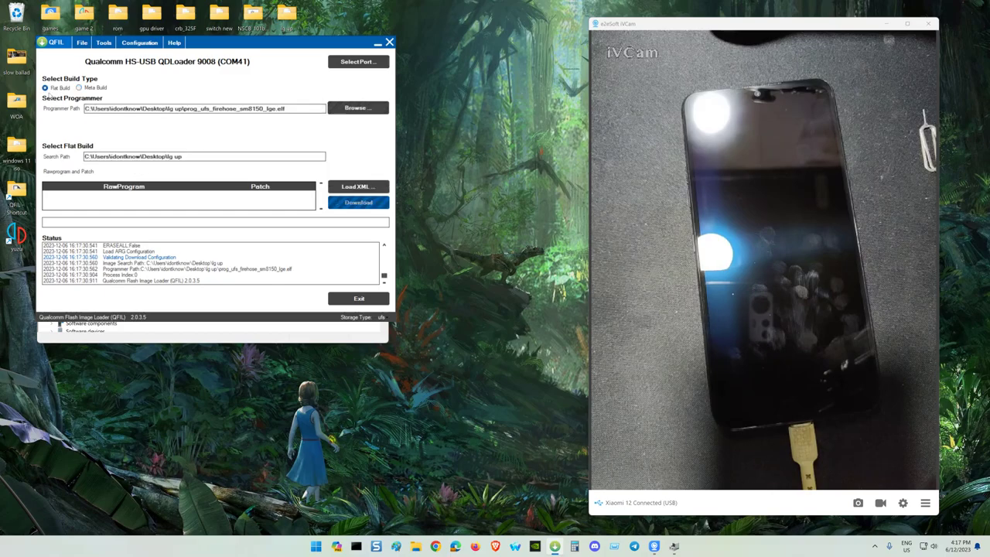
click(357, 109)
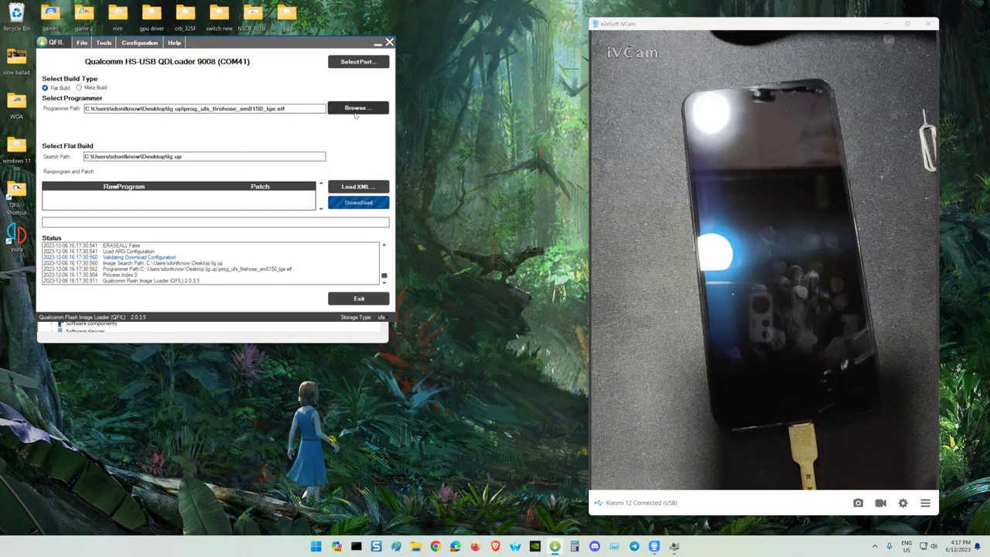
drag(374, 45, 353, 153)
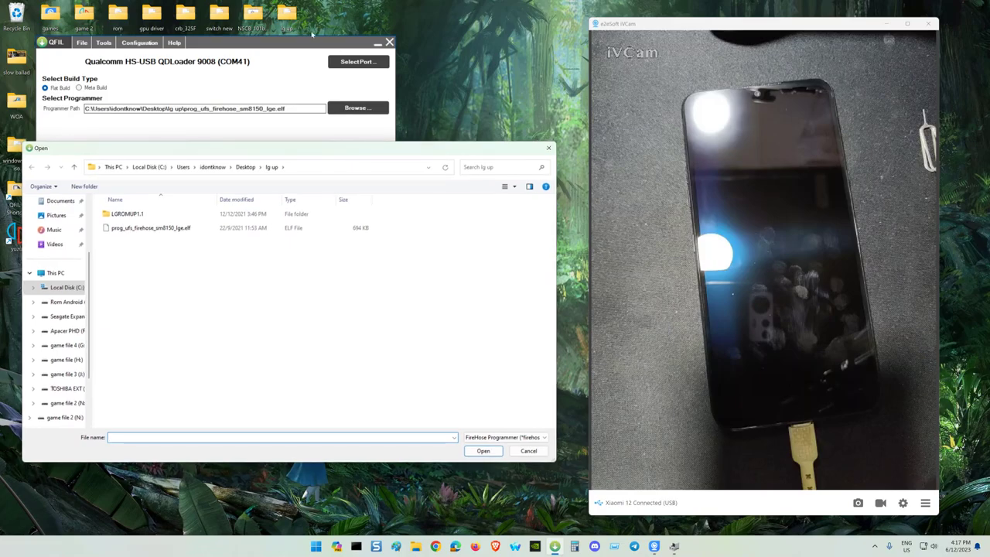
double_click(286, 15)
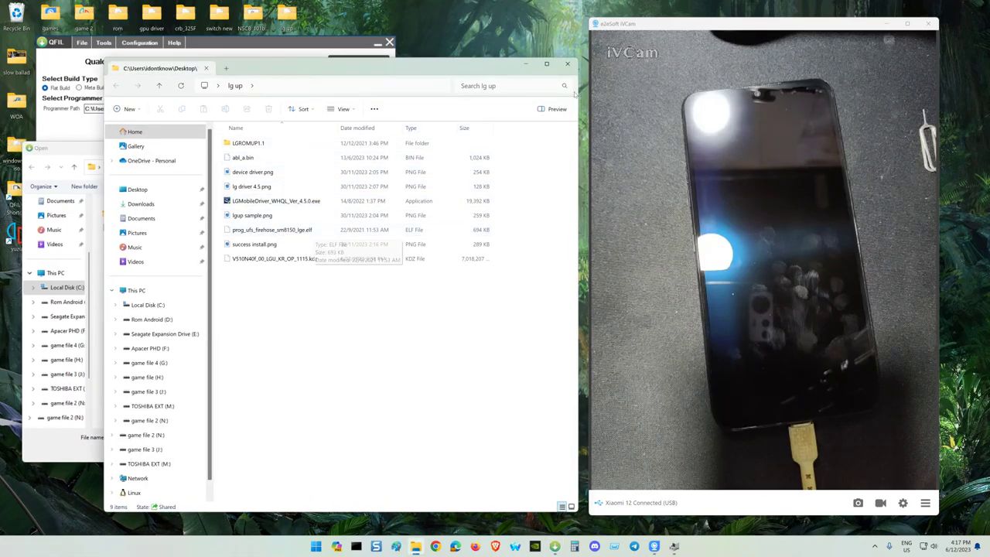
click(567, 63)
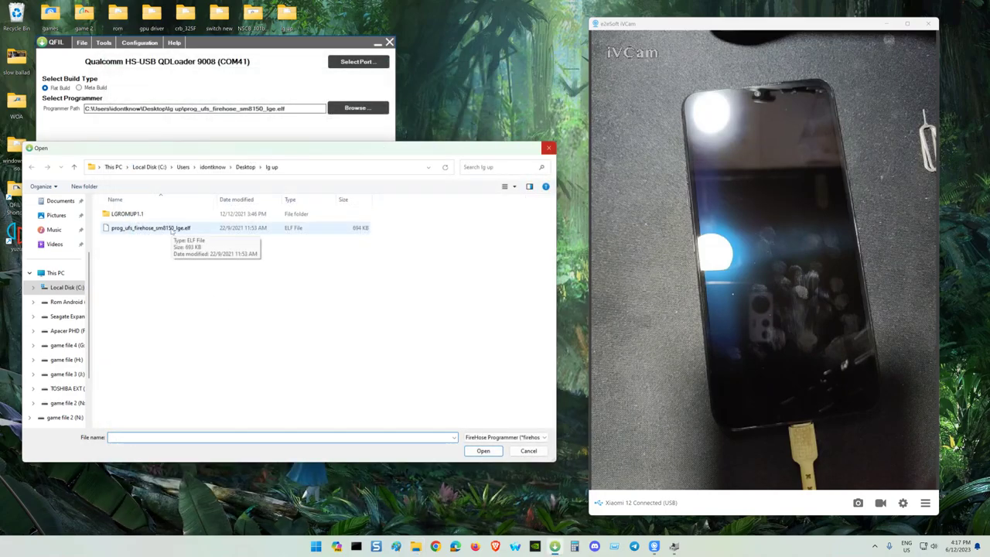
click(172, 229)
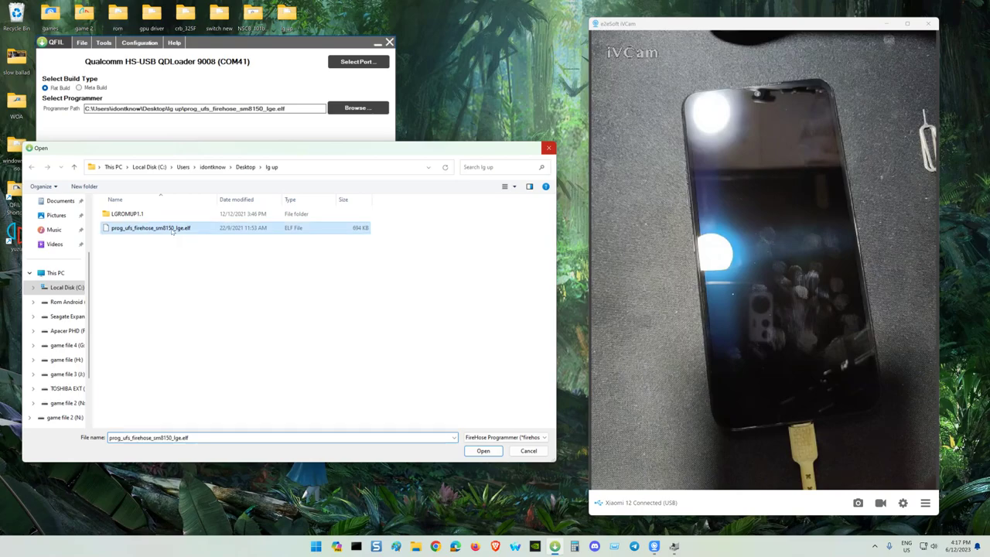
click(482, 451)
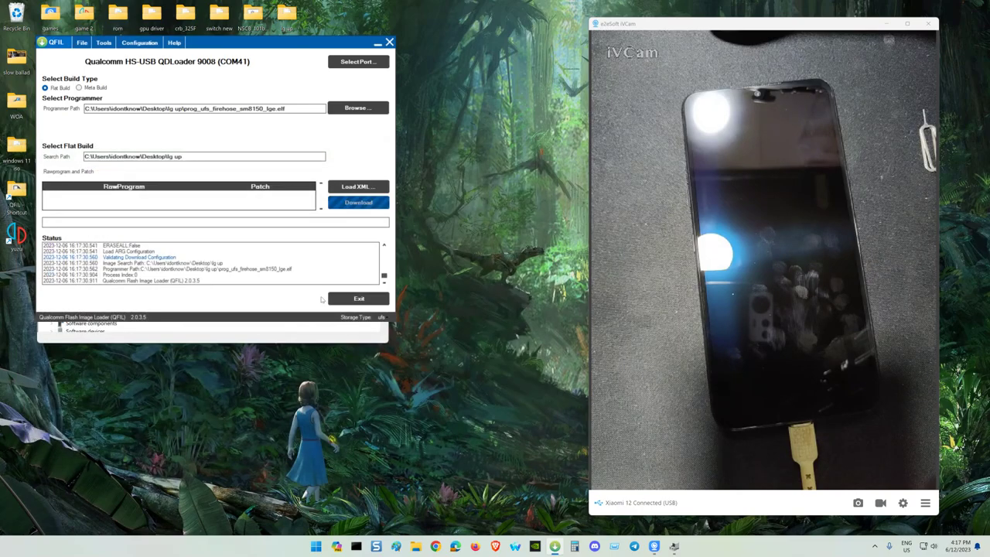
Step: Set the storage type to ufs and the port to Qualcomm HS-USB QDLoader 9008 (COM41), and place QFIL beside Device Manager
click(382, 318)
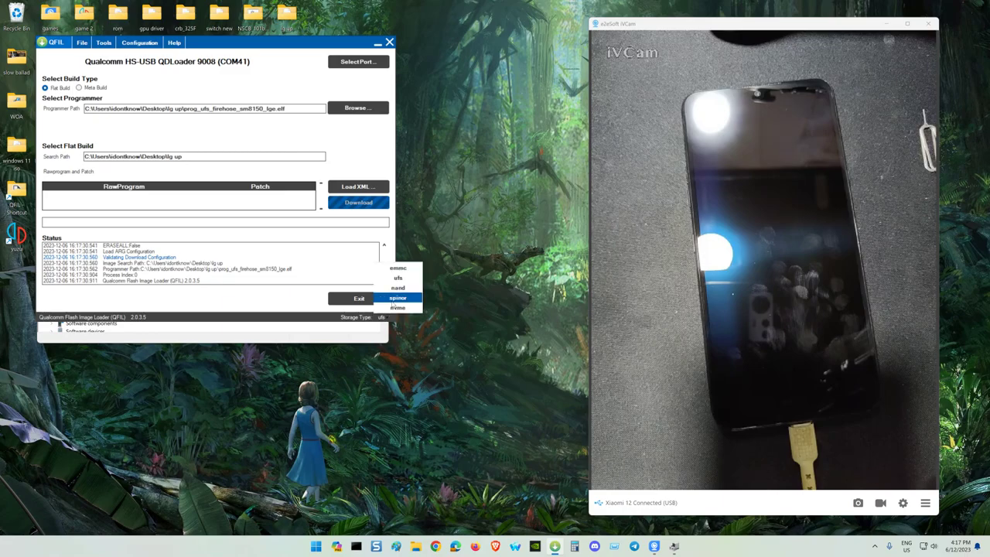
click(398, 278)
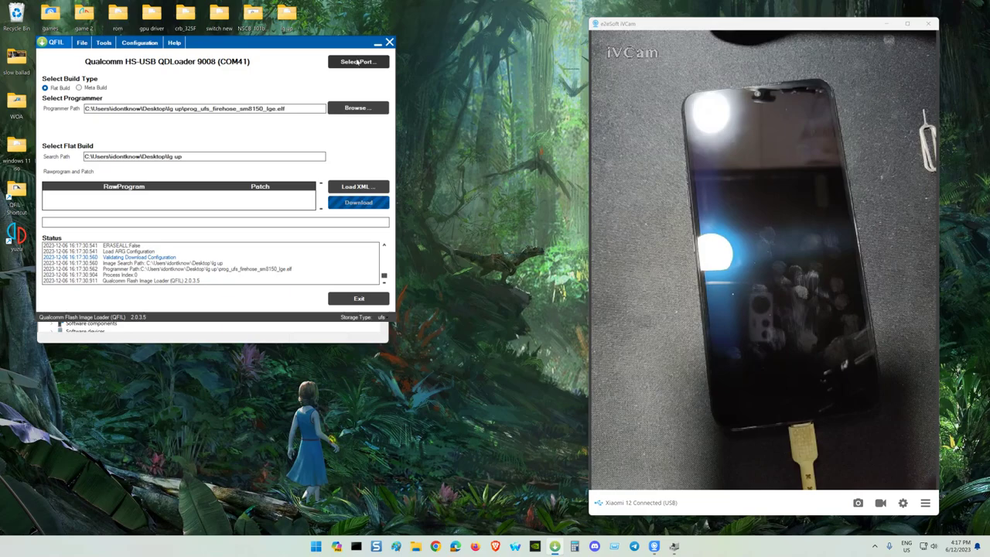
click(357, 61)
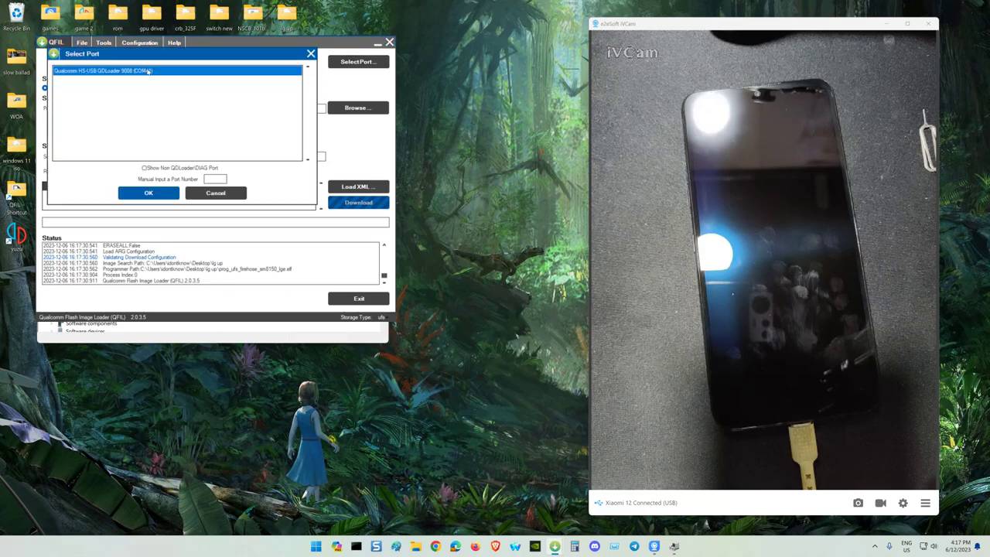
click(155, 191)
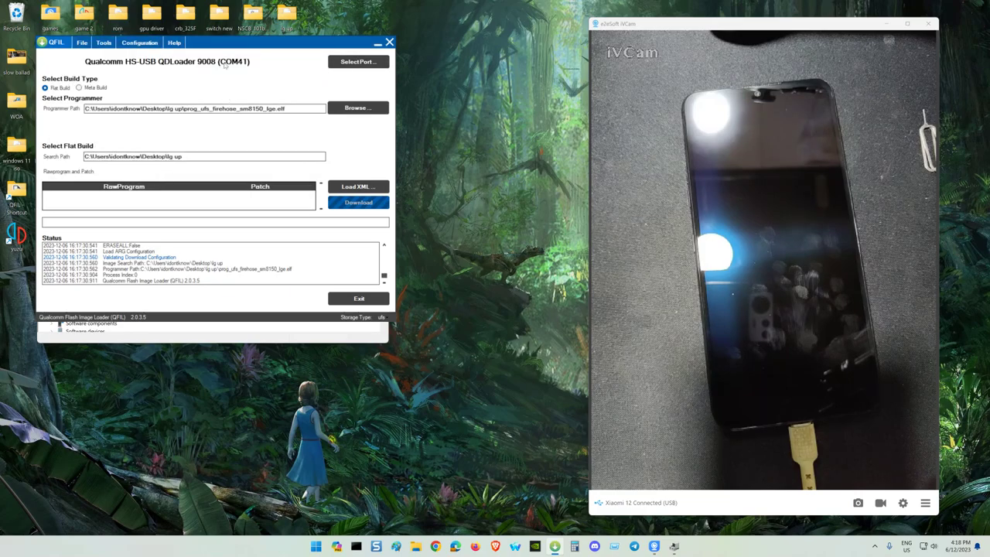
drag(218, 43, 435, 72)
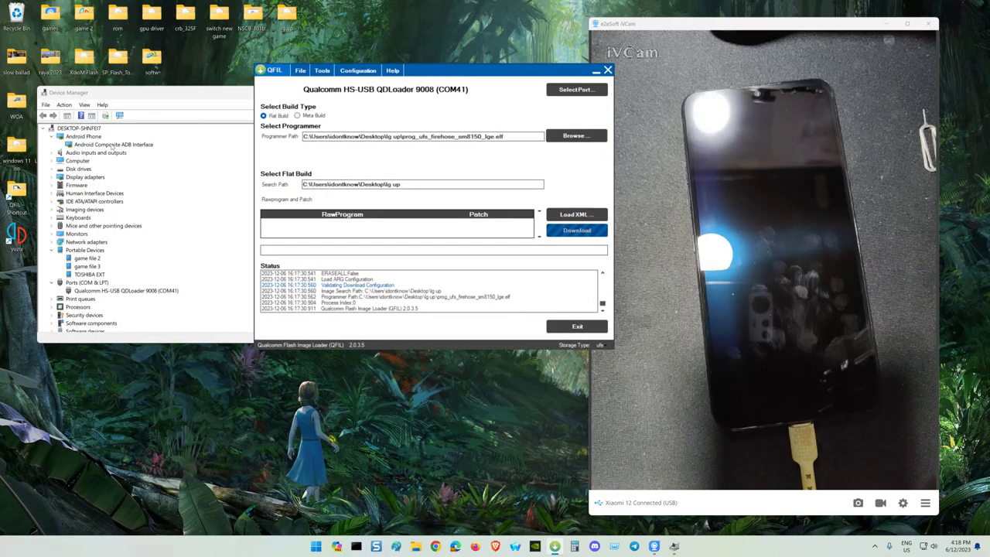
Step: Delete the old ReadData_ufs_Lun4 dump from the COMPORT_41 folder reached through the QFIL shortcut, and minimize the folder window
drag(181, 96, 161, 293)
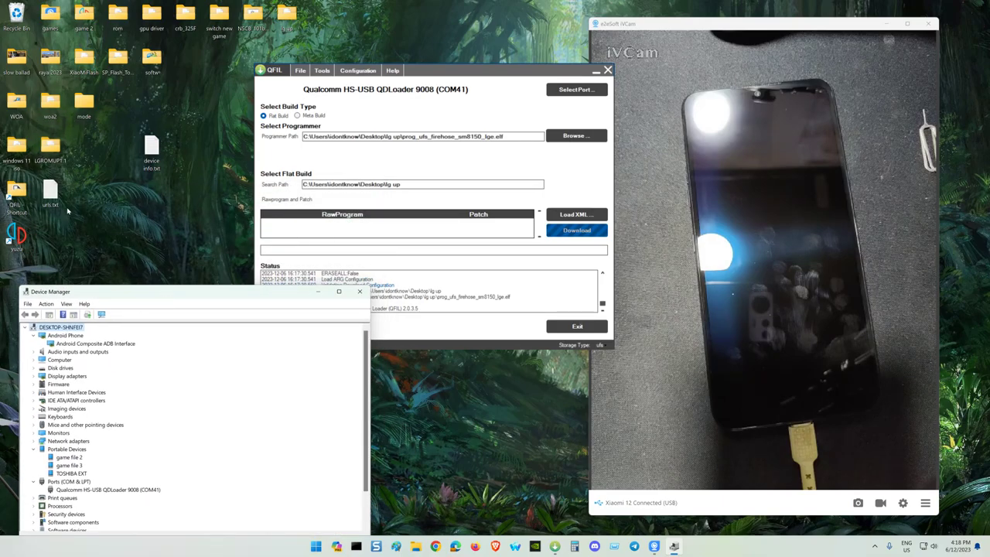
double_click(17, 193)
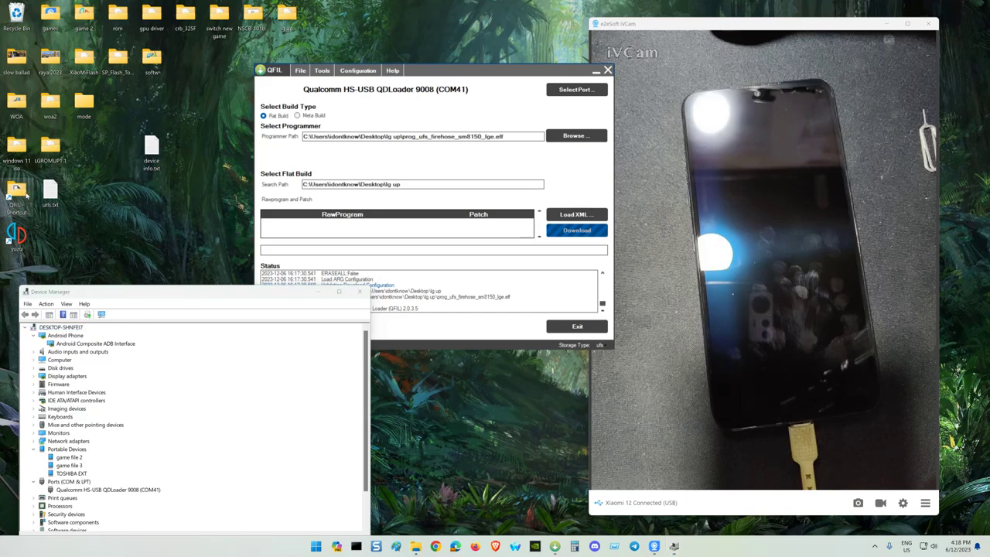
click(263, 201)
double_click(263, 201)
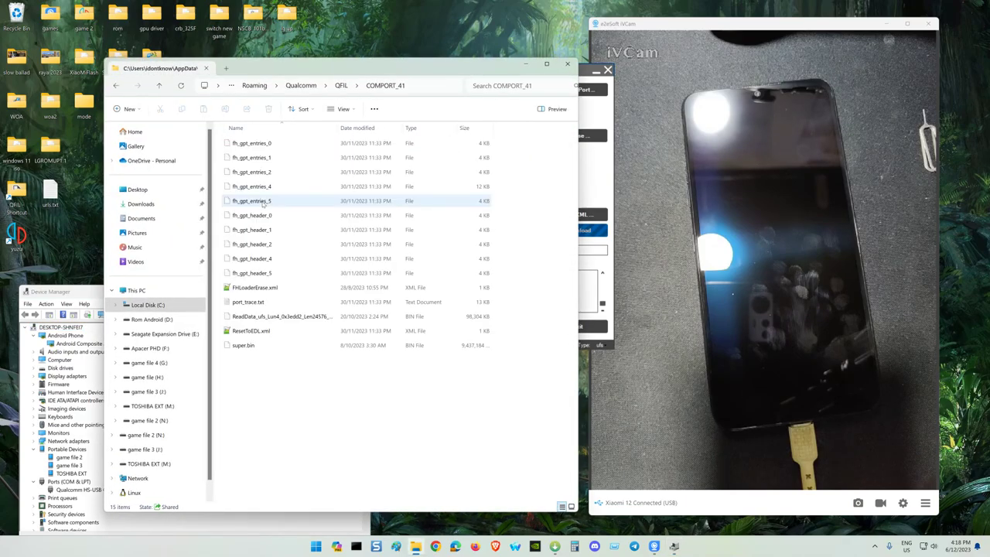
click(280, 319)
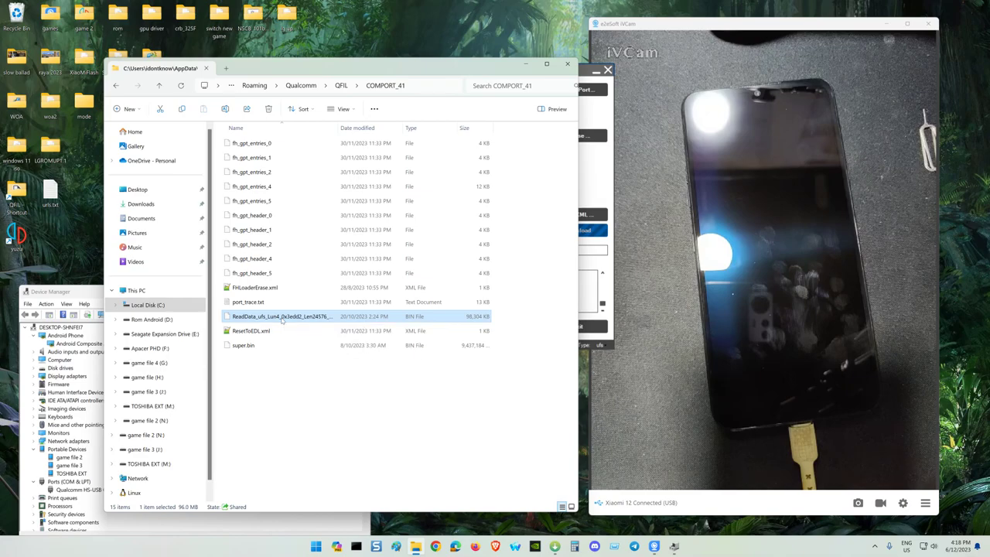
right_click(283, 320)
click(365, 331)
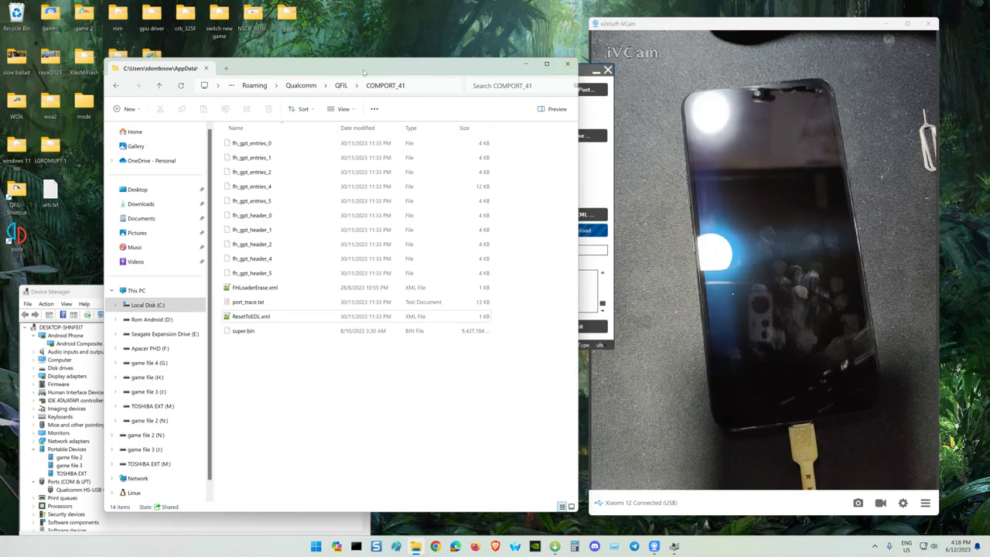
click(526, 65)
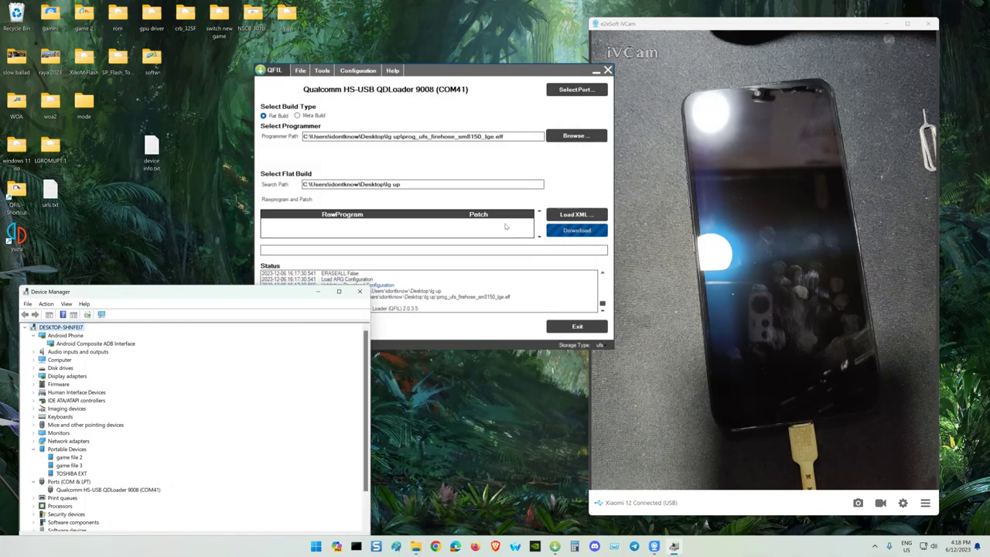
Step: Open QFIL's Partition Manager, confirming prog_ufs_firehose_sm8150_lge.elf as the programmer
click(430, 287)
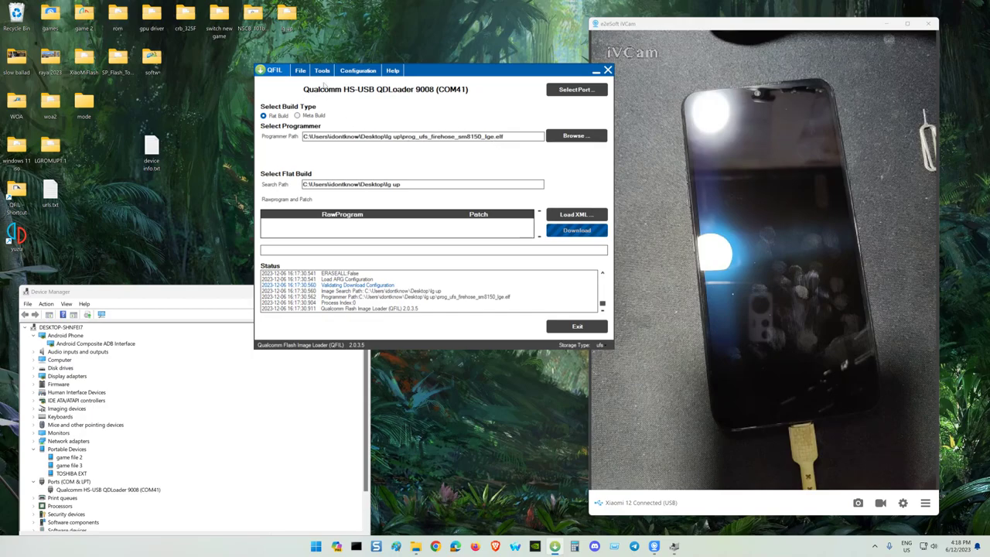
click(321, 72)
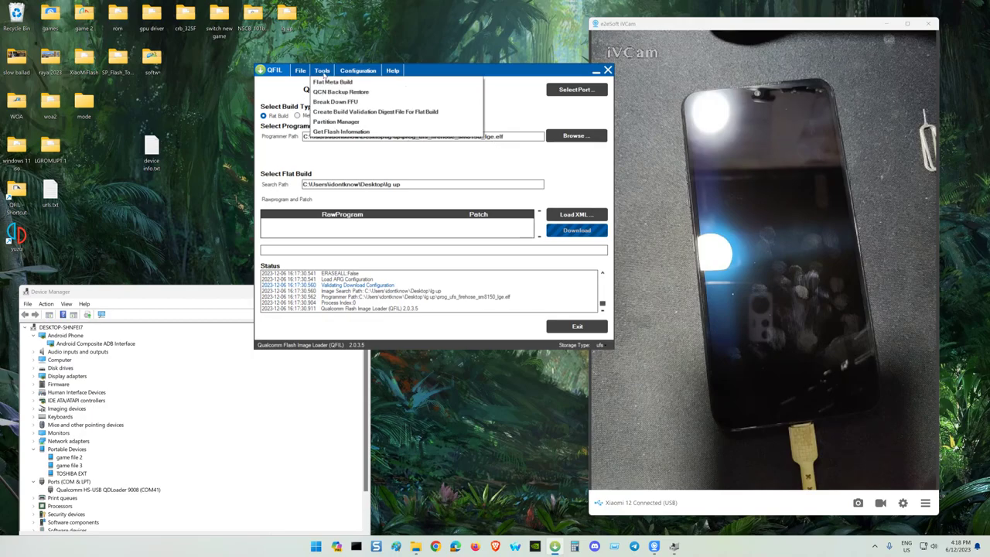
click(344, 122)
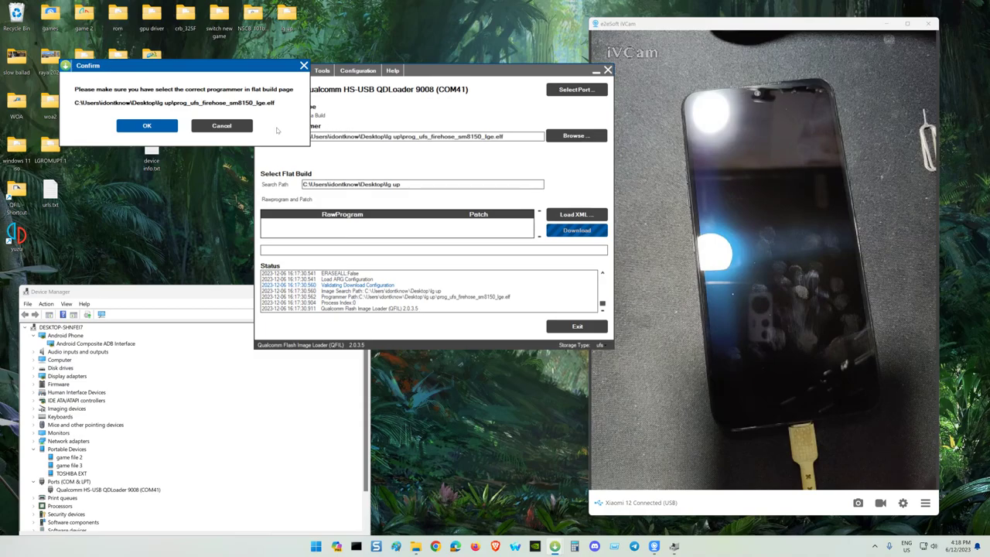
click(152, 127)
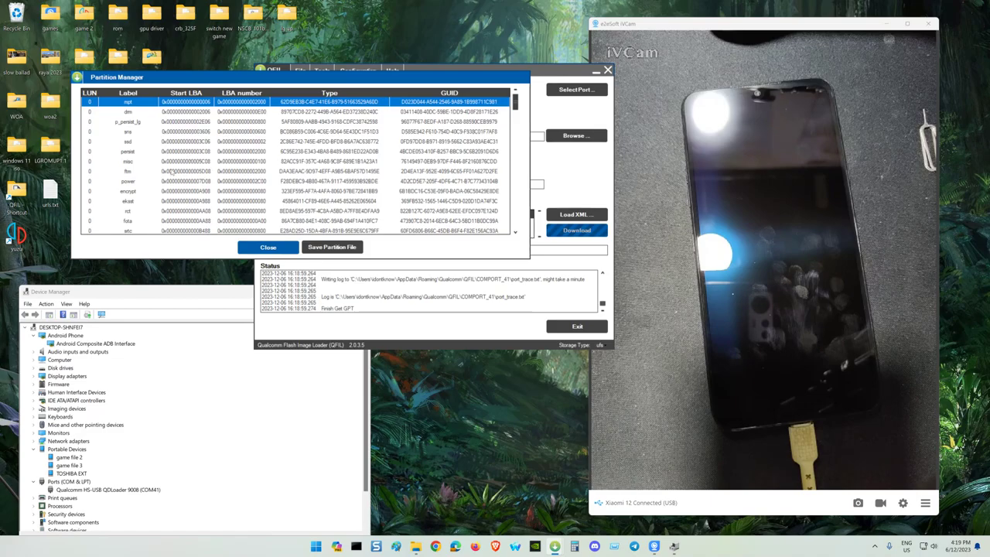
Step: Back up the abl_a partition on LUN 4 by reading its data through Manage Partition Data
scroll(160, 169, down, 15)
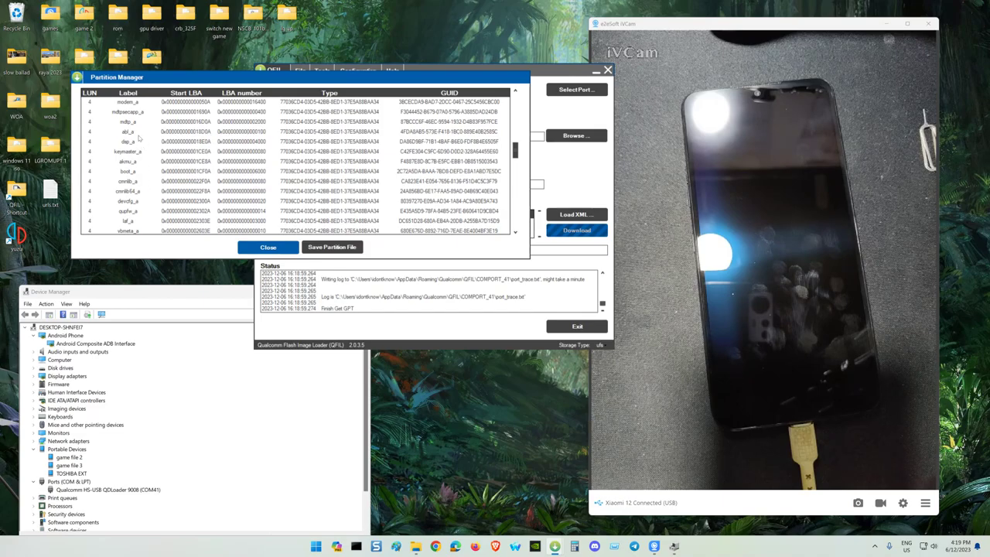
click(140, 133)
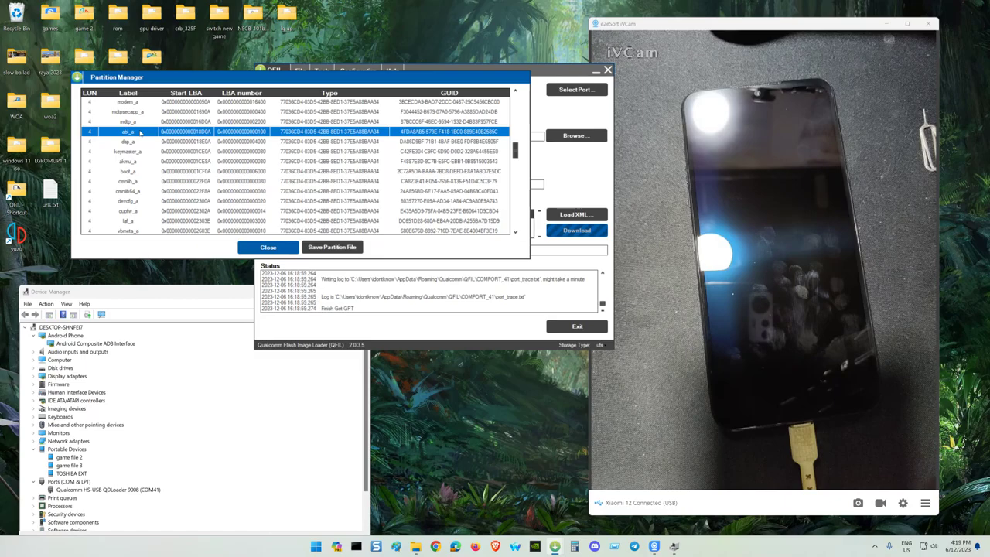
right_click(163, 133)
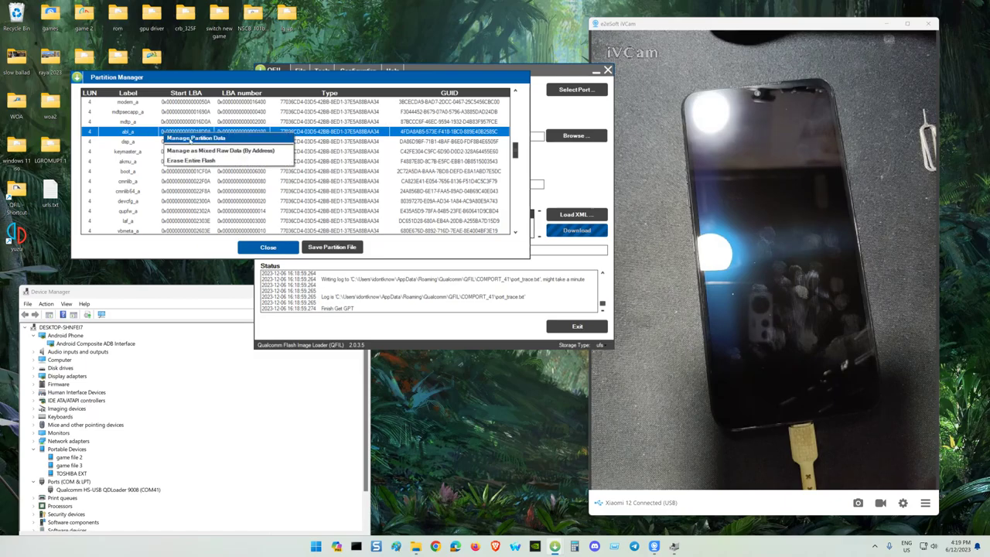
click(190, 137)
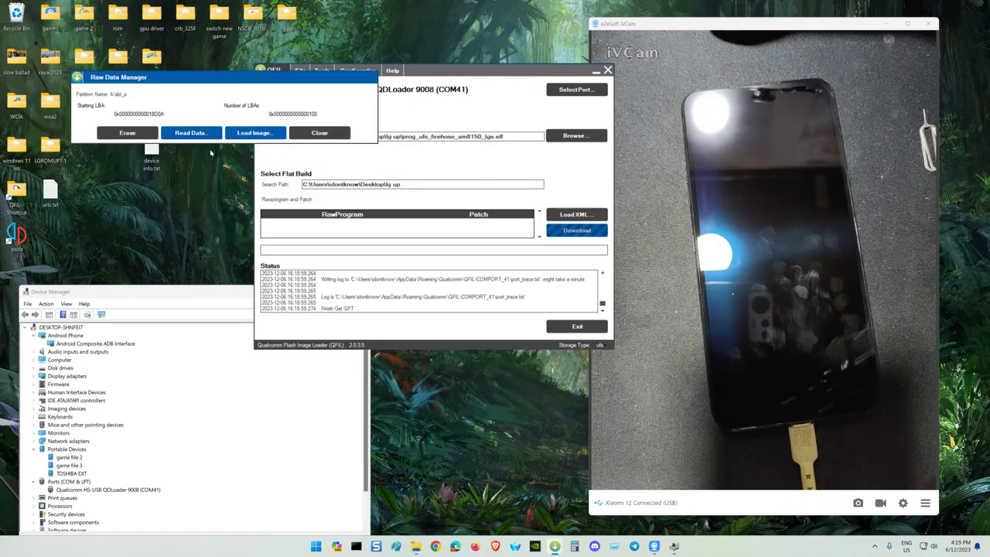
click(197, 135)
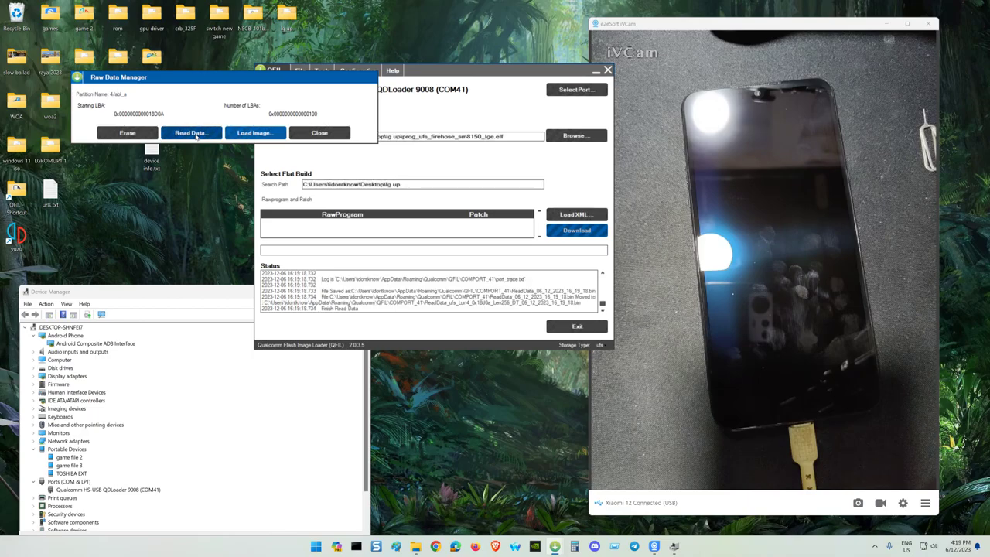
Step: Move the COMPORT_41 folder window clear of QFIL and rename the new abl_a dump as lg v50s abl_a.bin
click(415, 546)
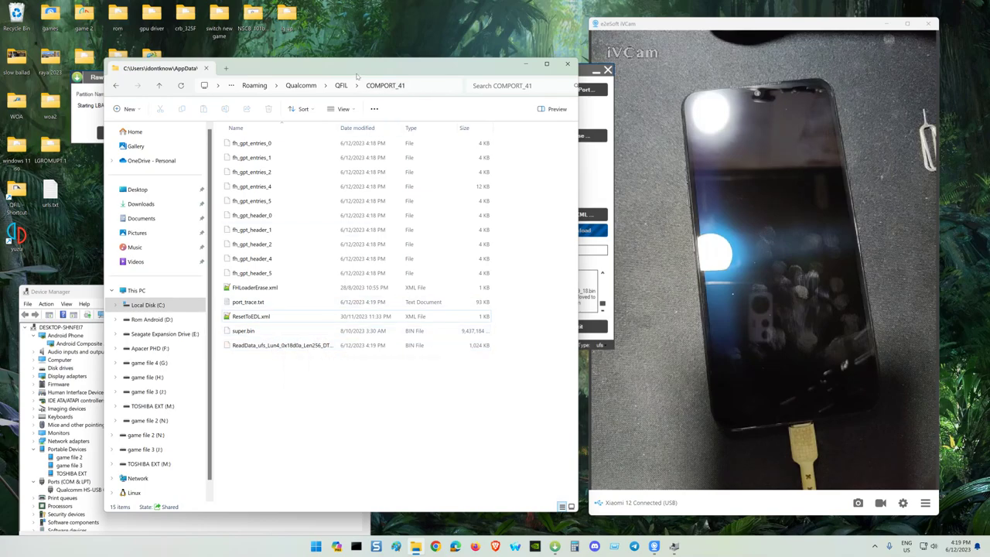
drag(359, 75, 714, 75)
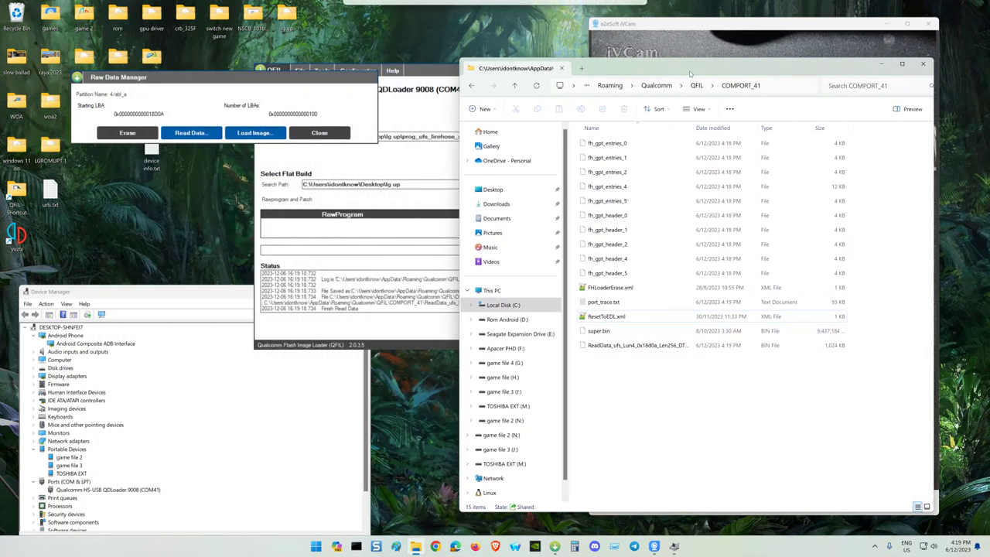
click(640, 350)
right_click(640, 350)
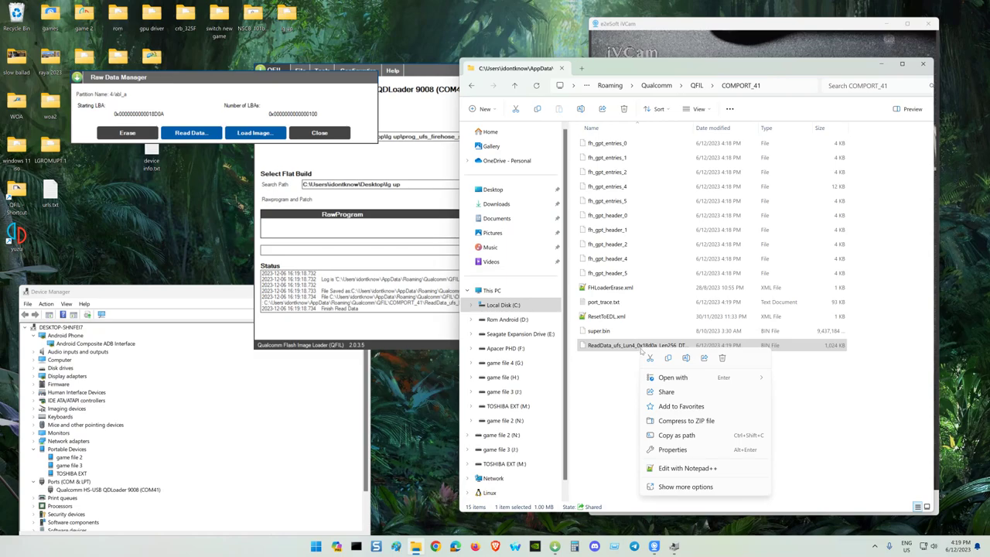
right_click(623, 347)
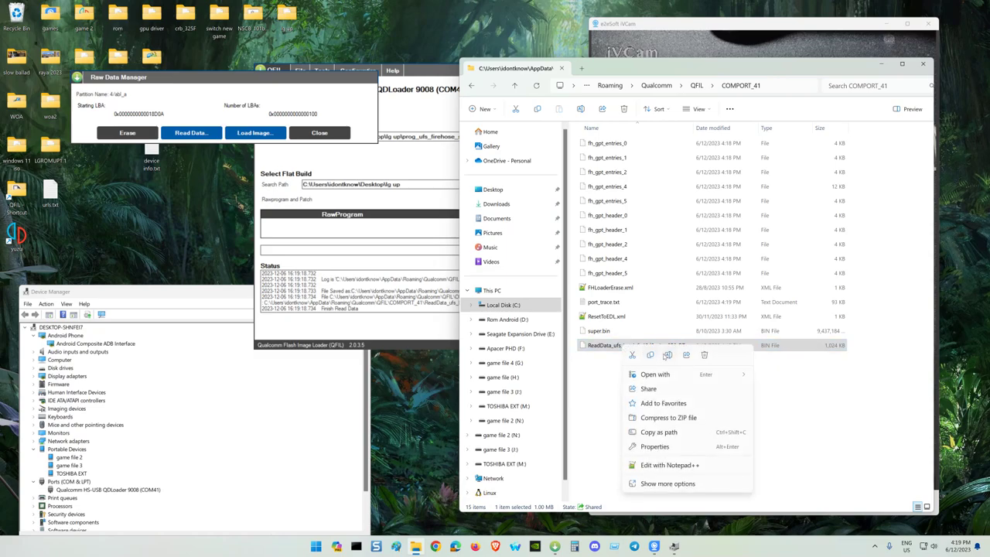
click(667, 355)
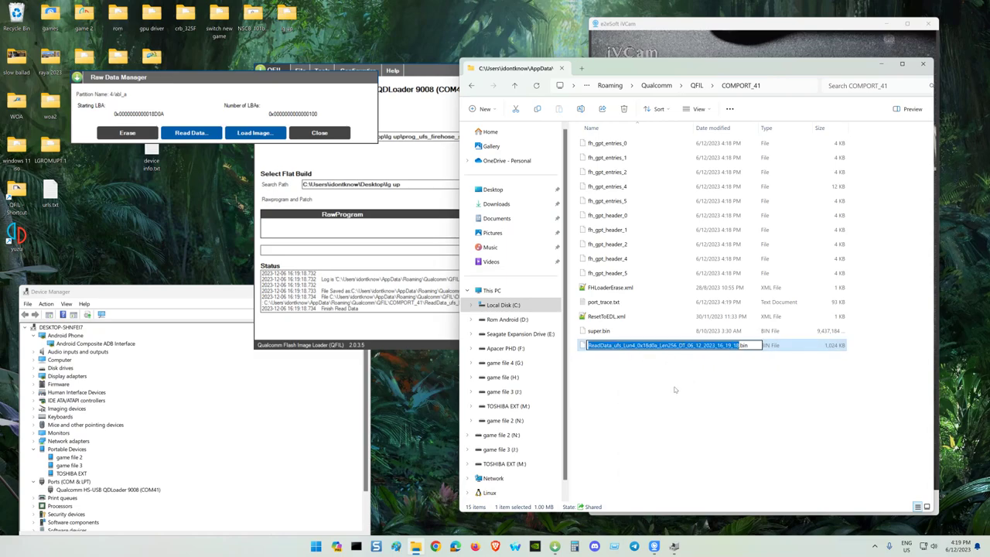
text(lg_)
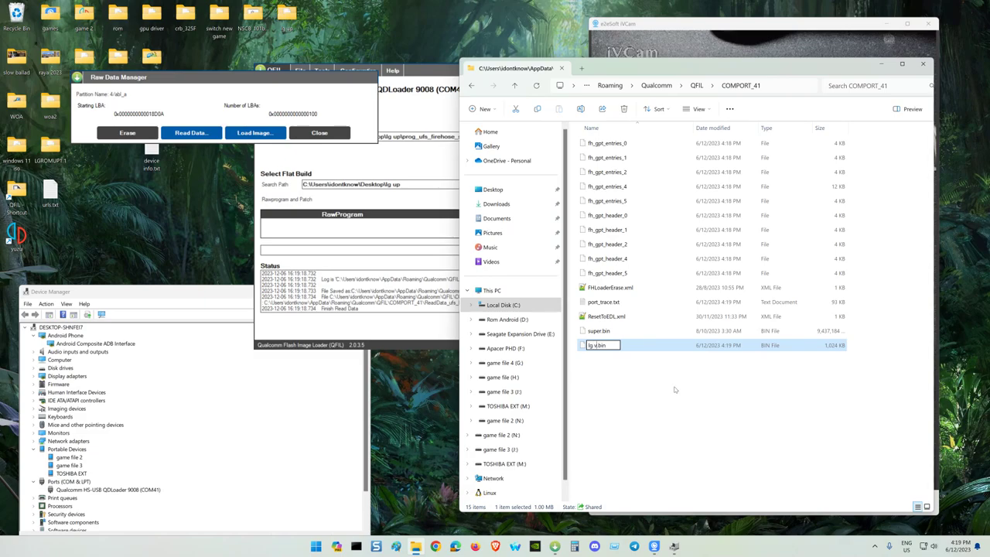
text(v50s)
text( abl)
text(_)
key(BackSpace)
text(_a)
key(Return)
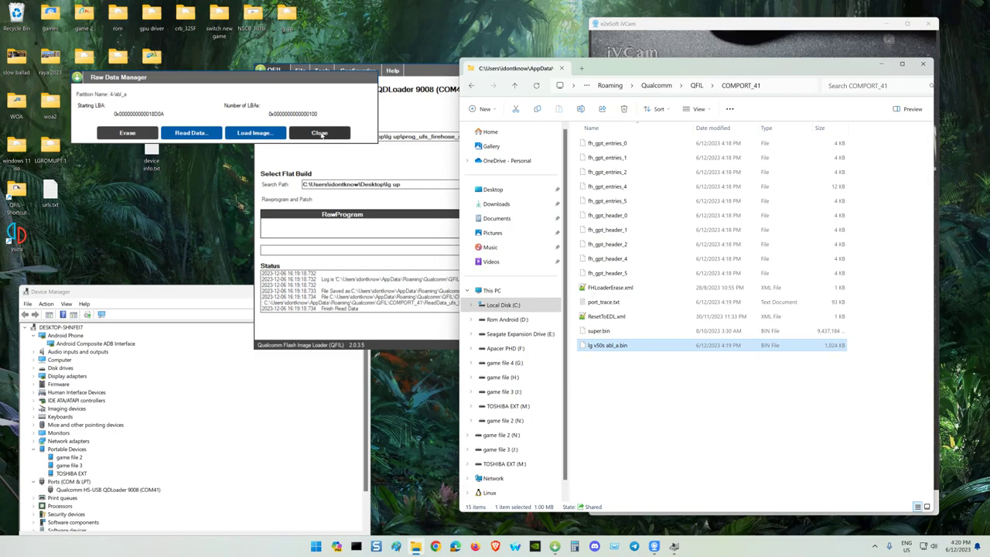
Step: Close the abl_a raw data window and read the data of the boot_a partition on LUN 4
click(319, 134)
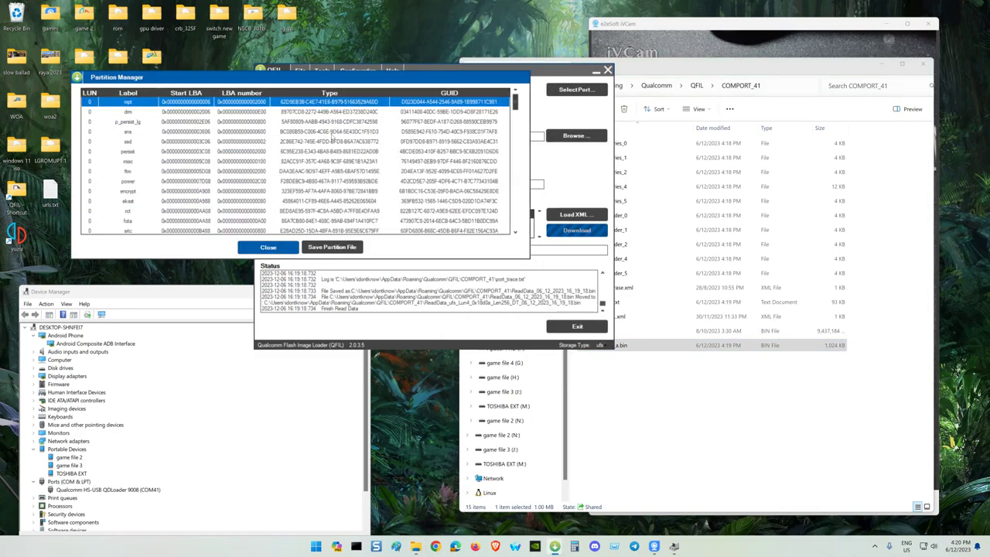
scroll(212, 178, down, 4)
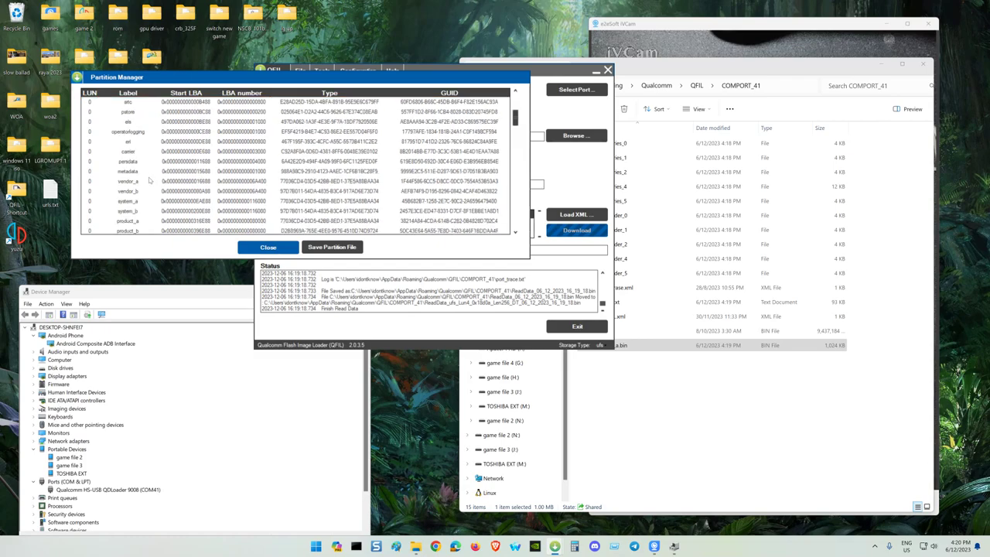
scroll(143, 169, down, 4)
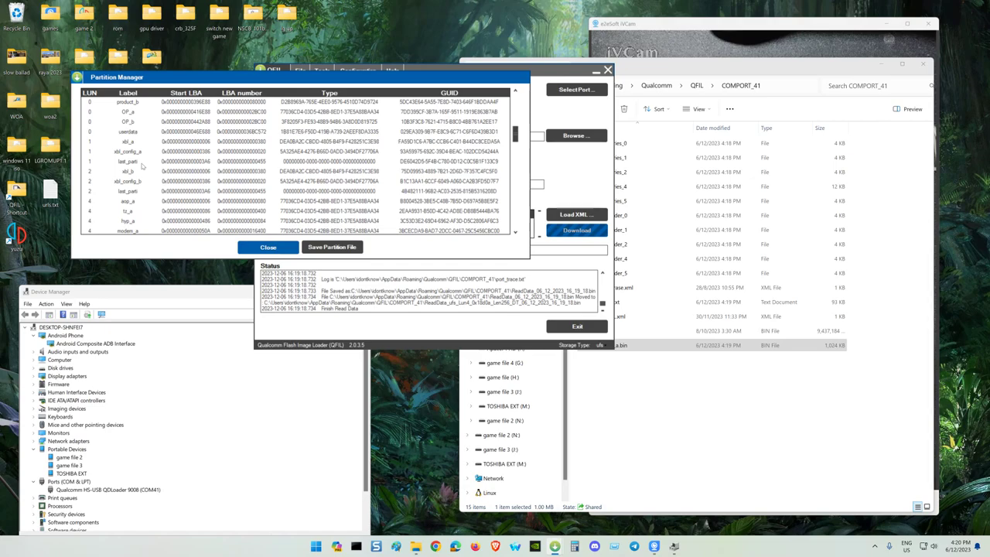
scroll(143, 164, down, 4)
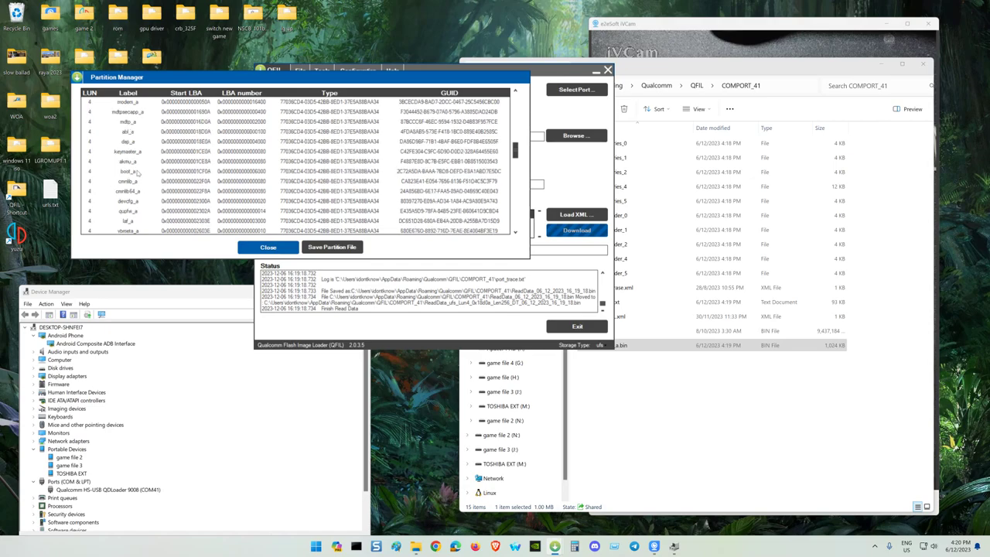
click(138, 172)
right_click(138, 171)
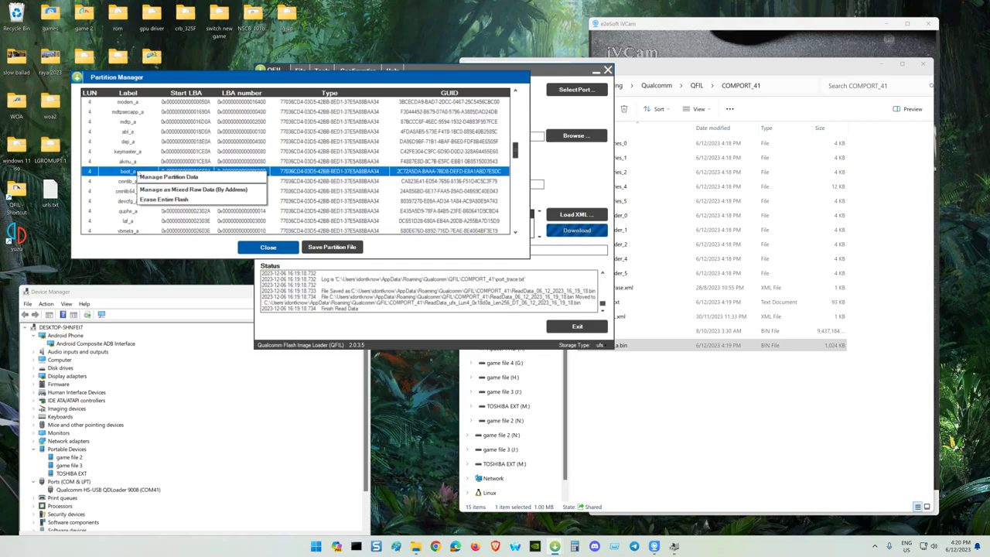
click(163, 175)
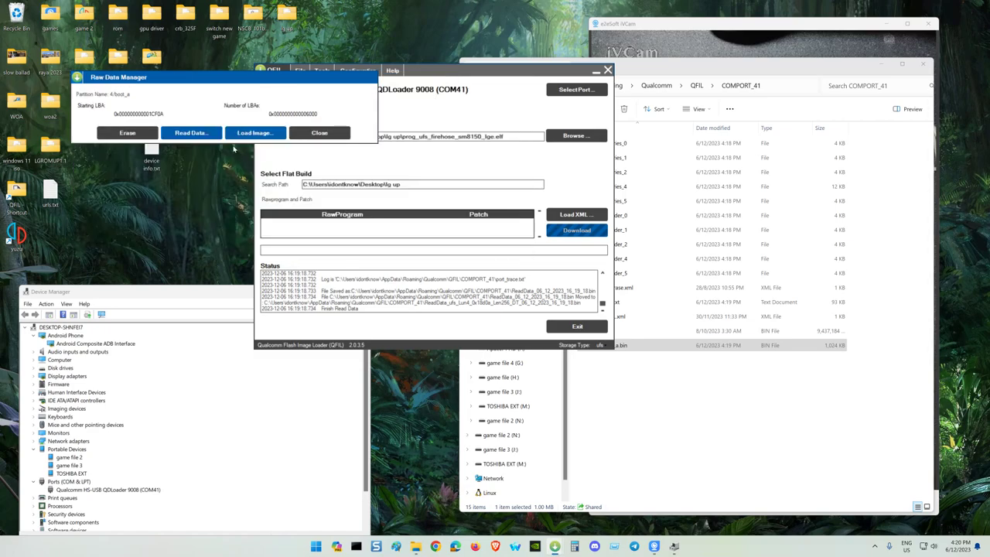
click(189, 133)
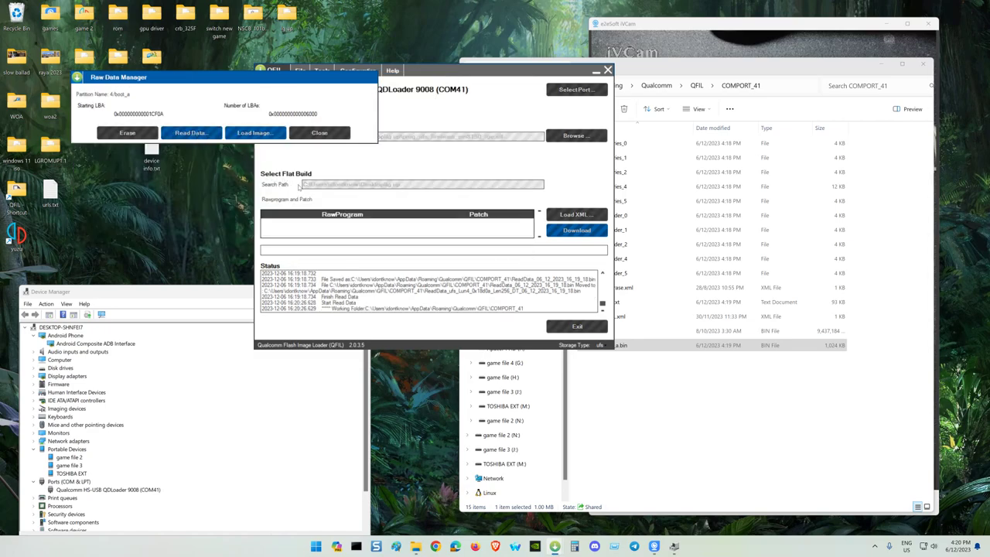
Step: Rename the new boot_a dump in the COMPORT_41 folder as v50s boot_a.bin
click(672, 349)
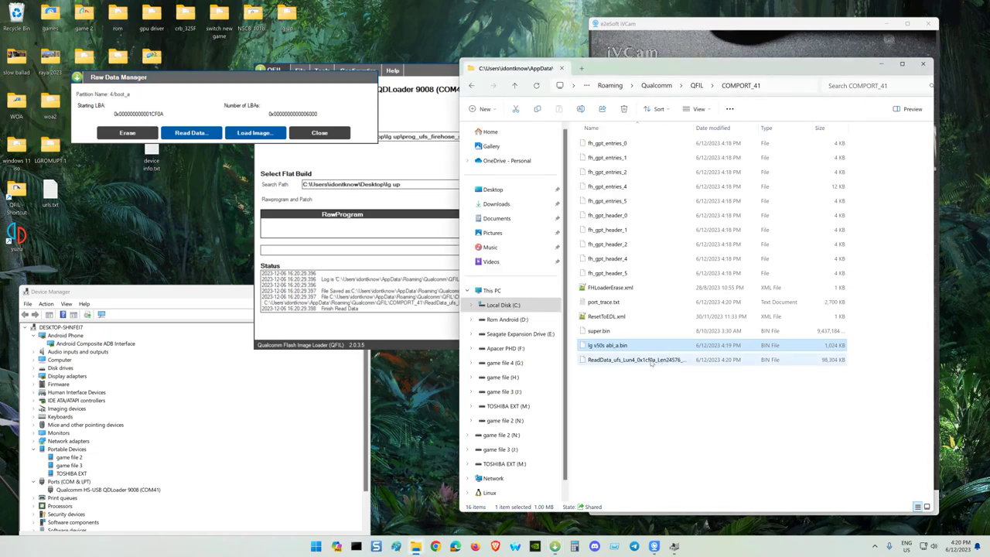
click(651, 360)
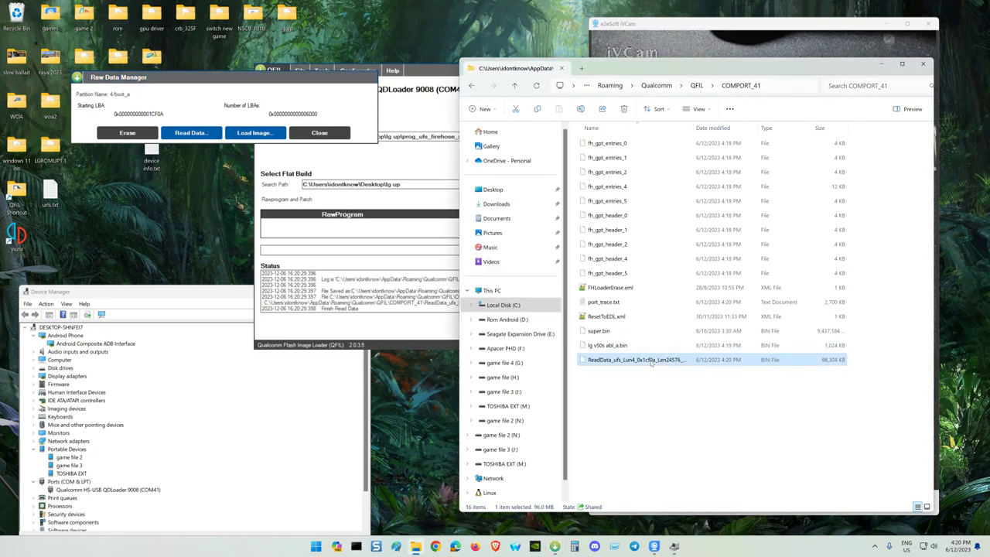
right_click(651, 360)
click(694, 372)
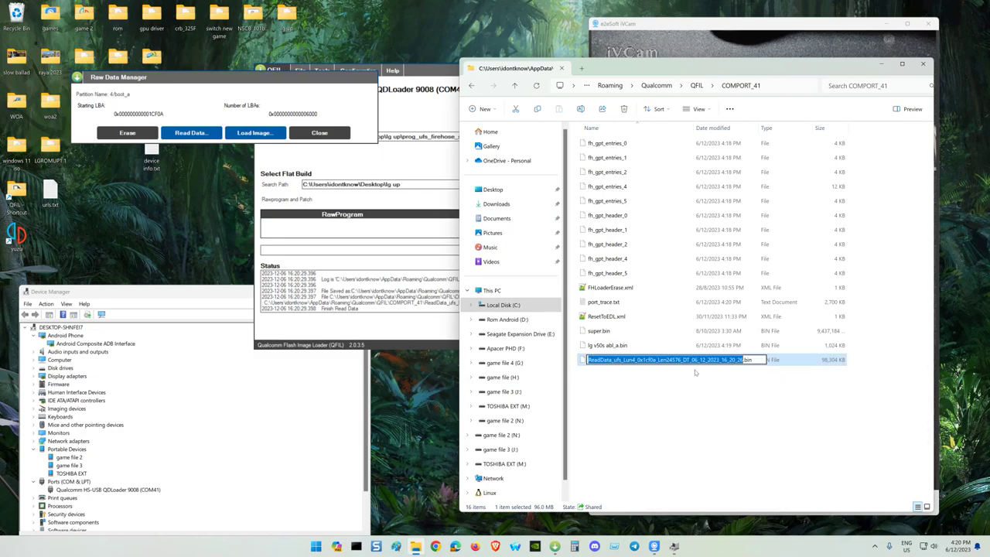
text(v)
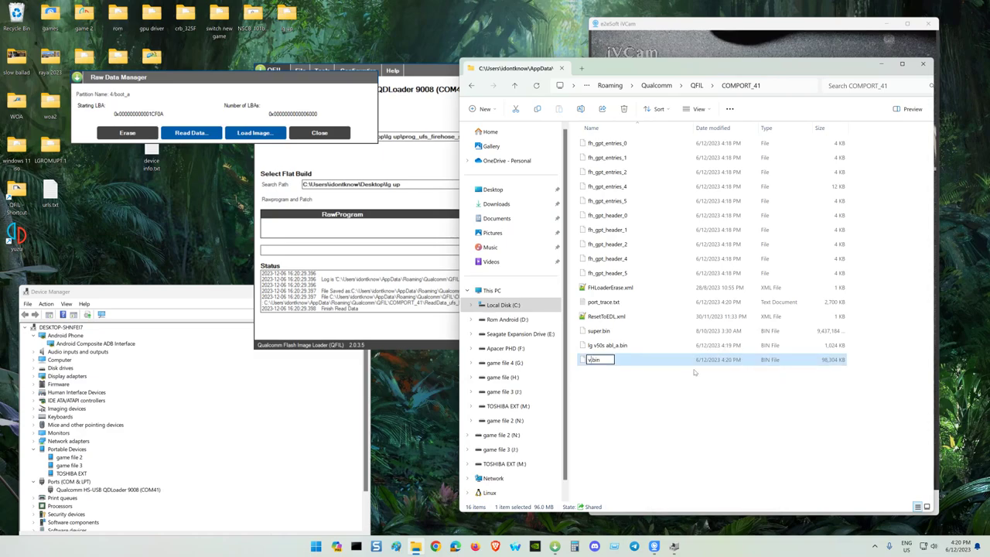
text(50s boot_a)
key(Return)
Step: Close the boot_a raw data window and read the data of the abl_b partition on LUN 4
click(319, 133)
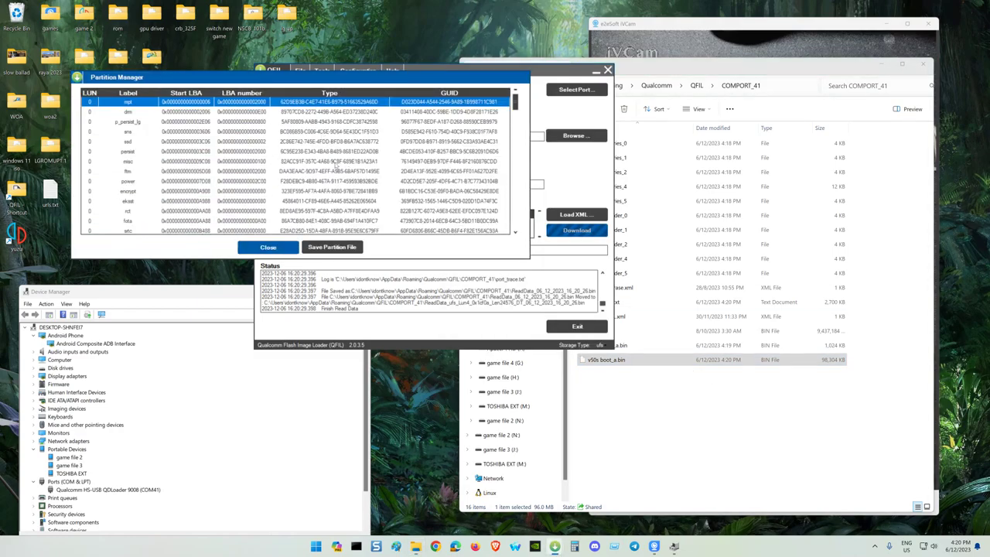
scroll(145, 161, down, 4)
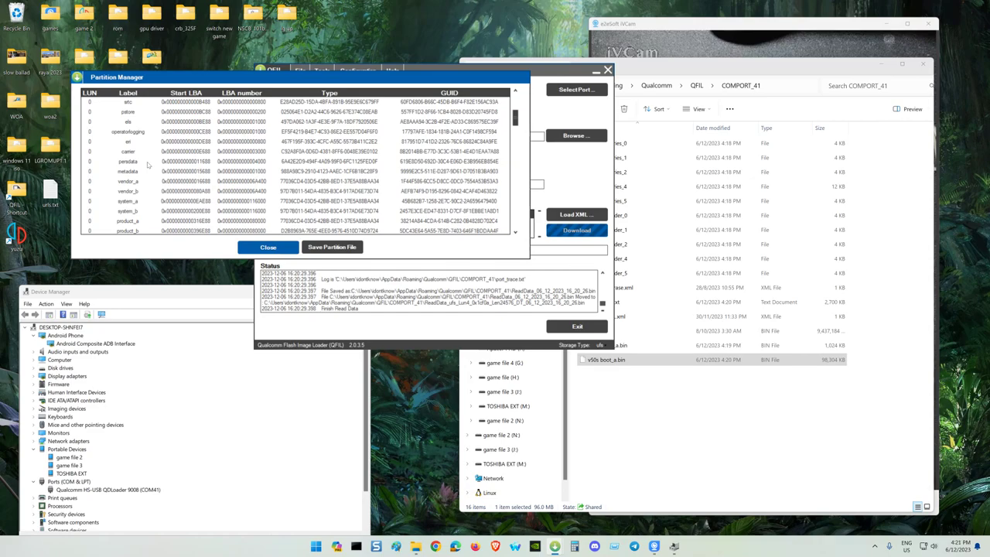
scroll(147, 163, down, 4)
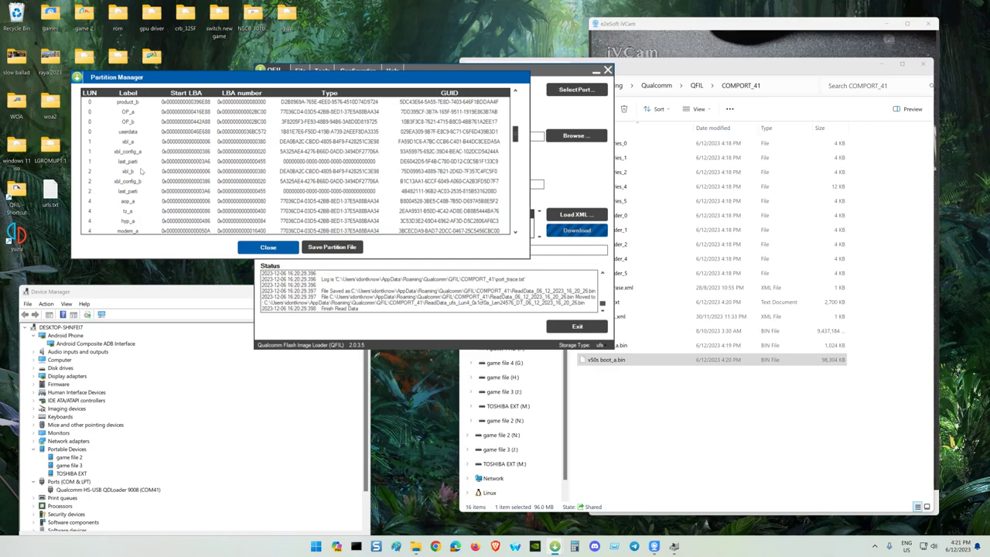
scroll(142, 171, down, 4)
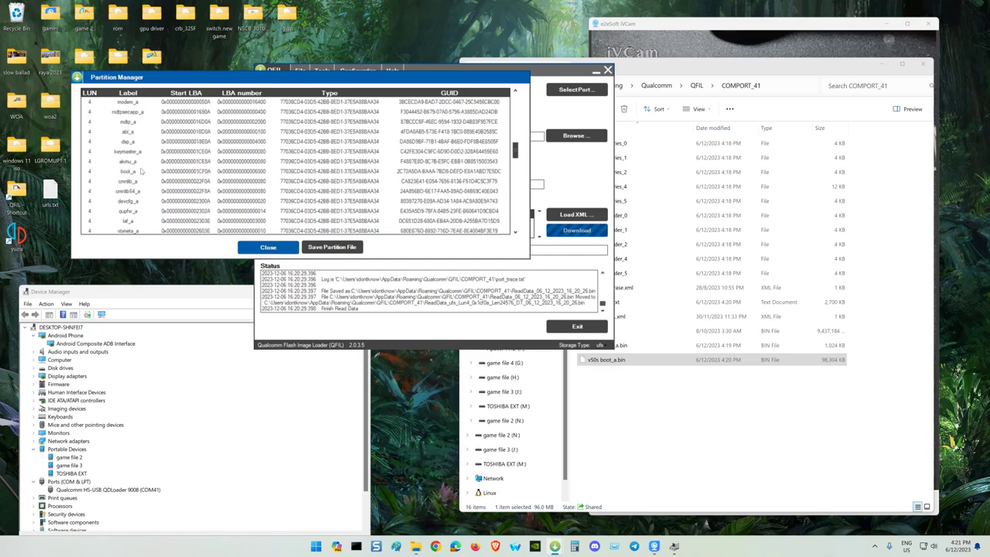
scroll(141, 171, down, 4)
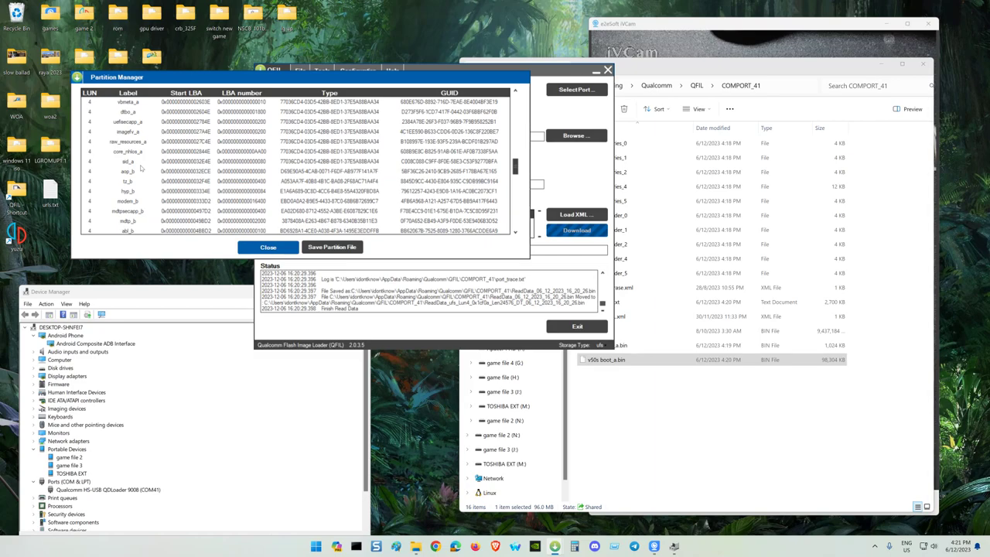
click(146, 231)
right_click(146, 231)
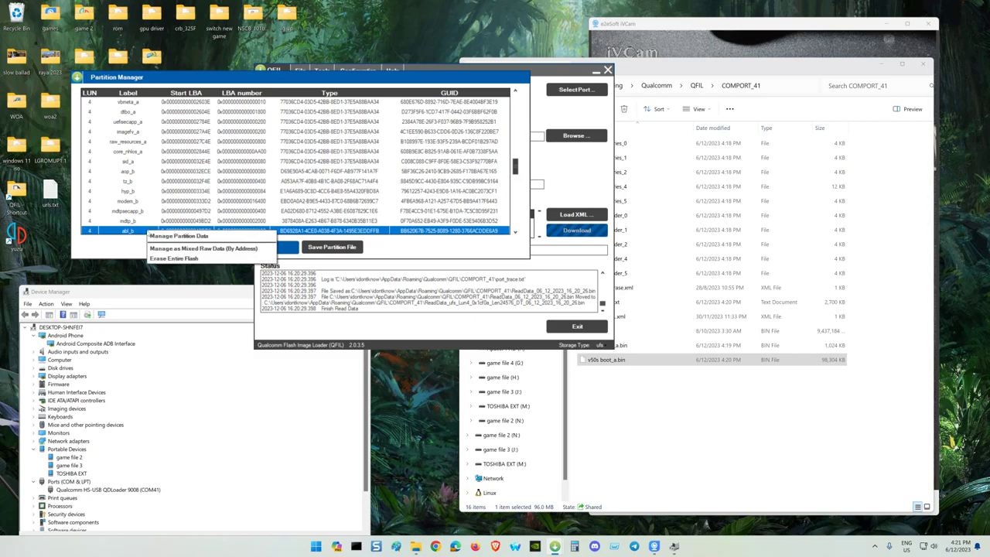
click(178, 236)
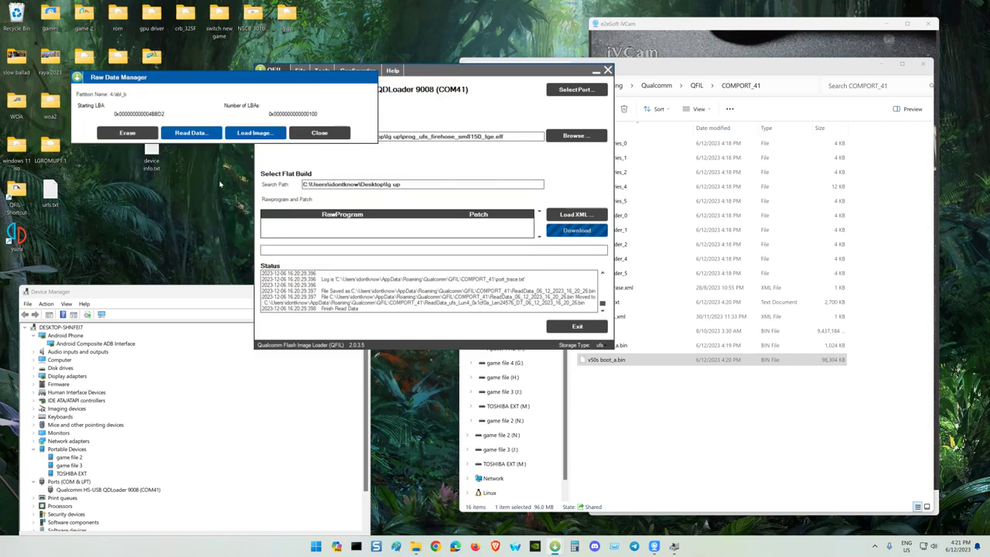
click(207, 134)
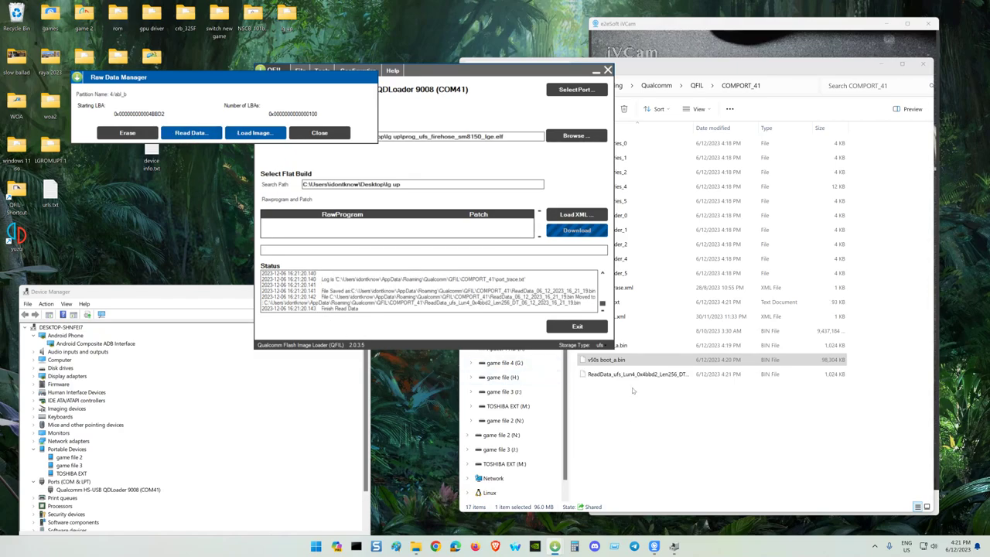
Step: Rename the new abl_b dump in the COMPORT_41 folder as lg v50s abl_b.bin
click(629, 376)
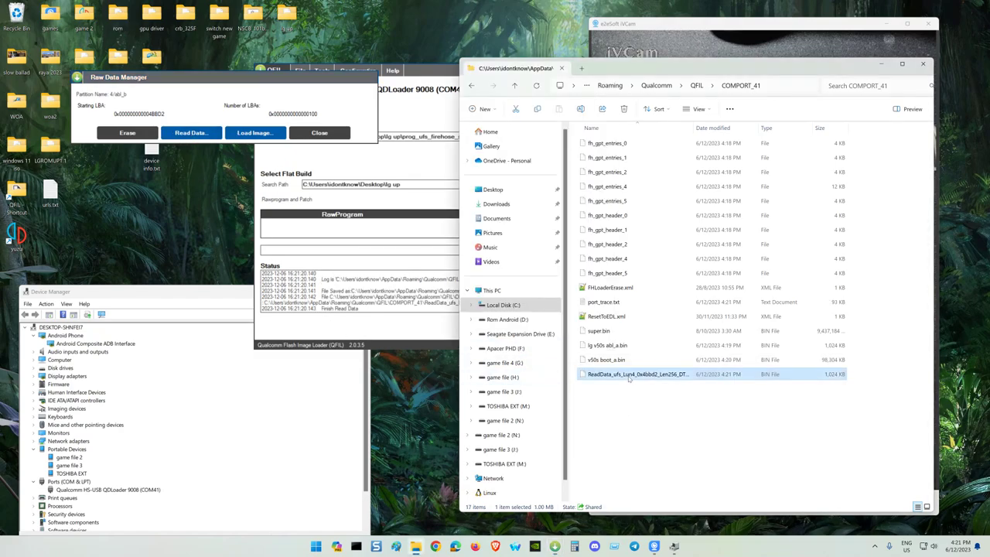
right_click(629, 375)
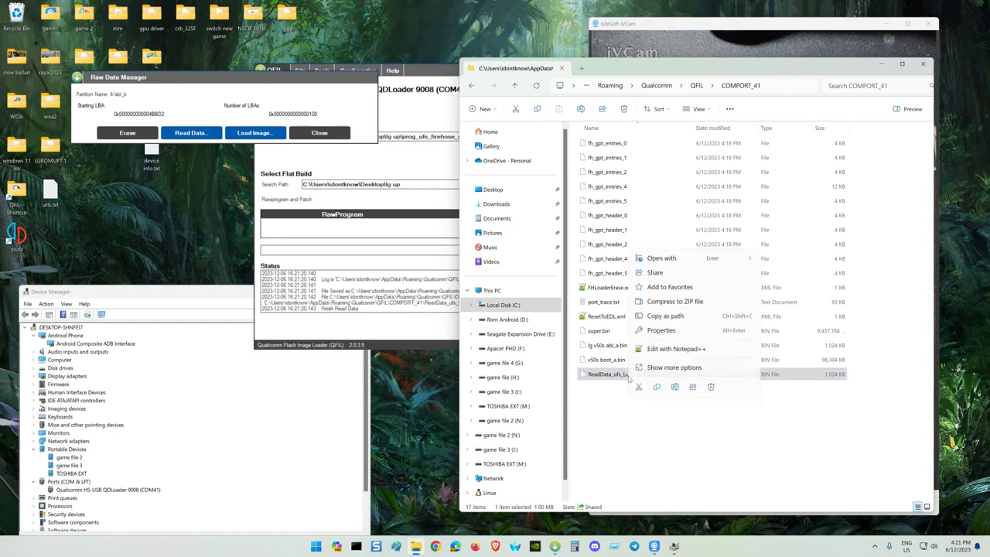
click(673, 387)
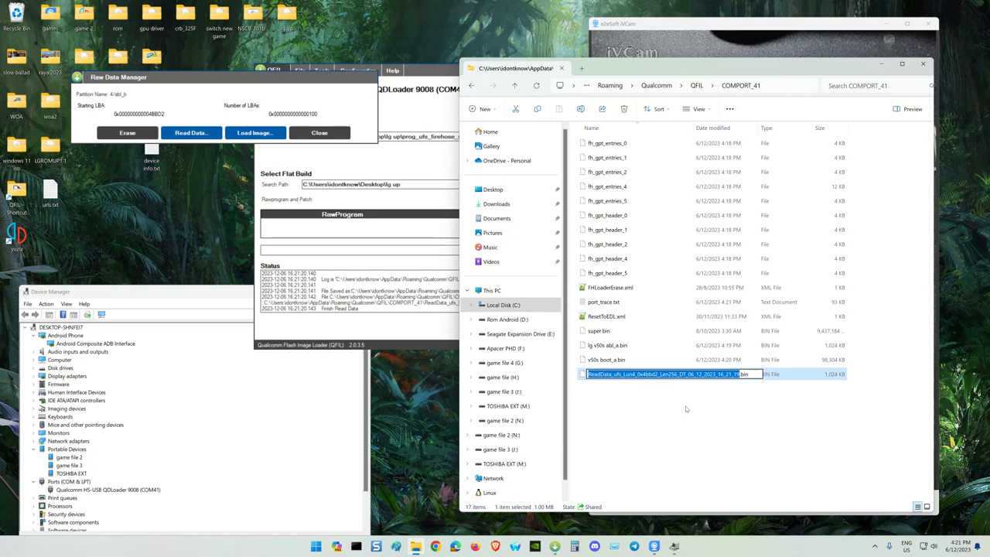
text(lg v)
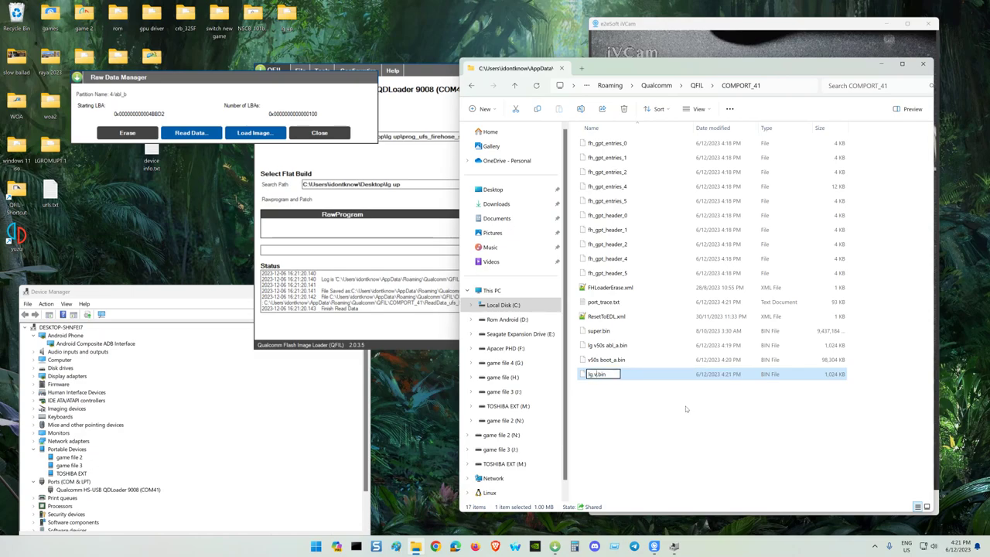
text(50s abl)
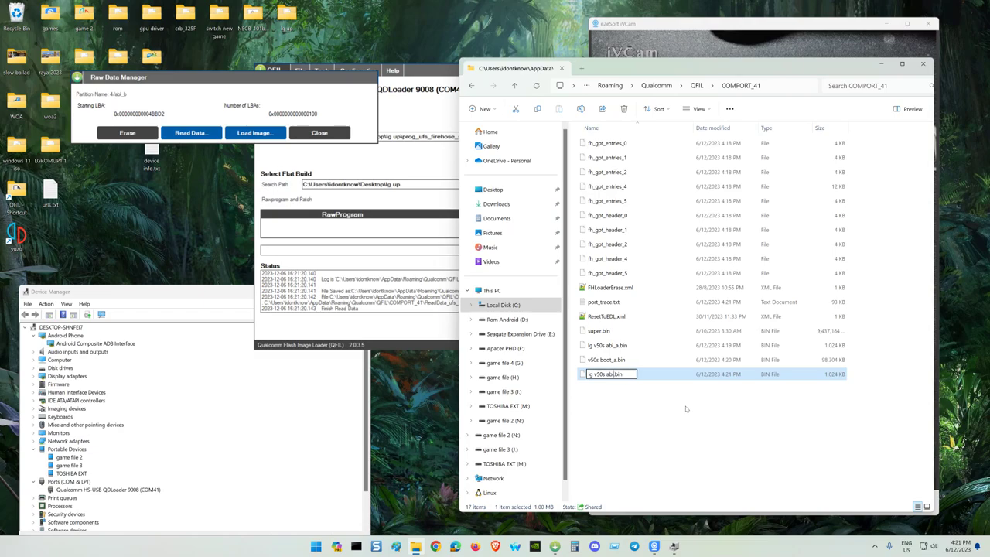
text(_b)
key(Return)
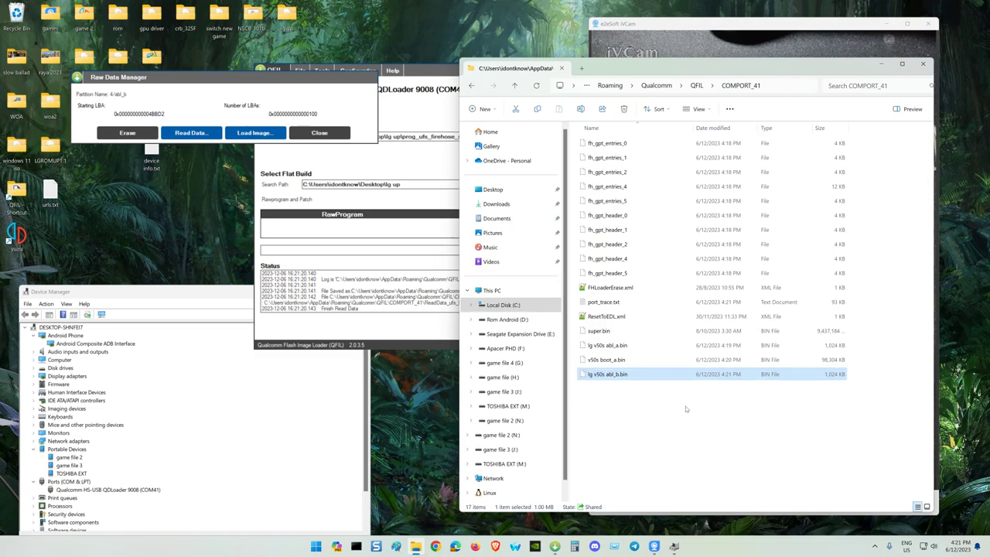
Step: Close the abl_b raw data window and read the data of the boot_b partition on LUN 4 through Manage Partition Data
click(322, 136)
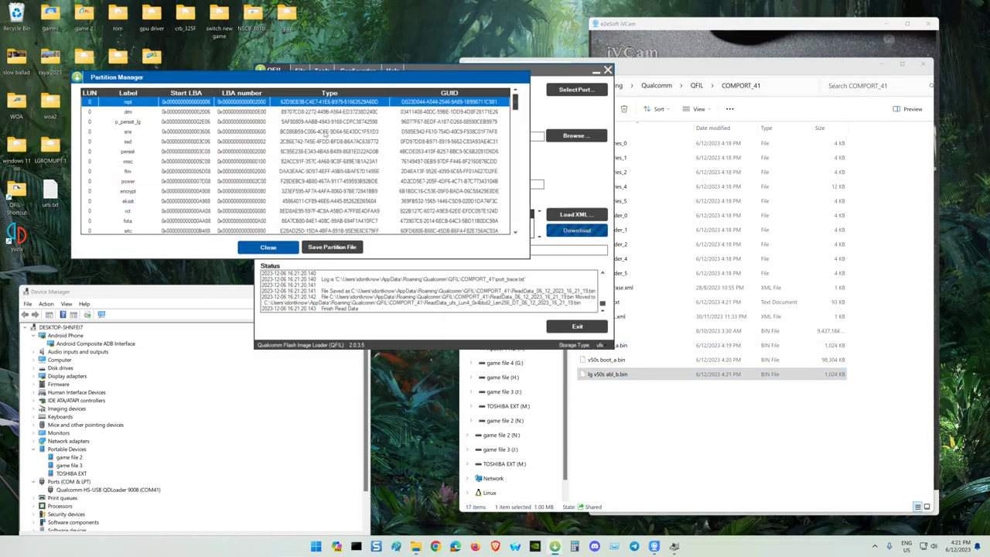
scroll(205, 190, down, 10)
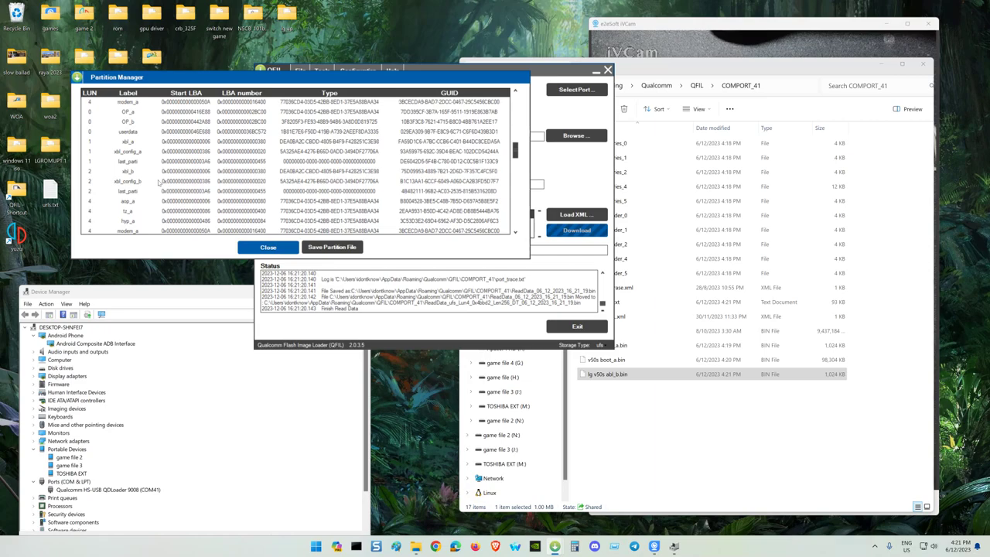
scroll(158, 182, down, 4)
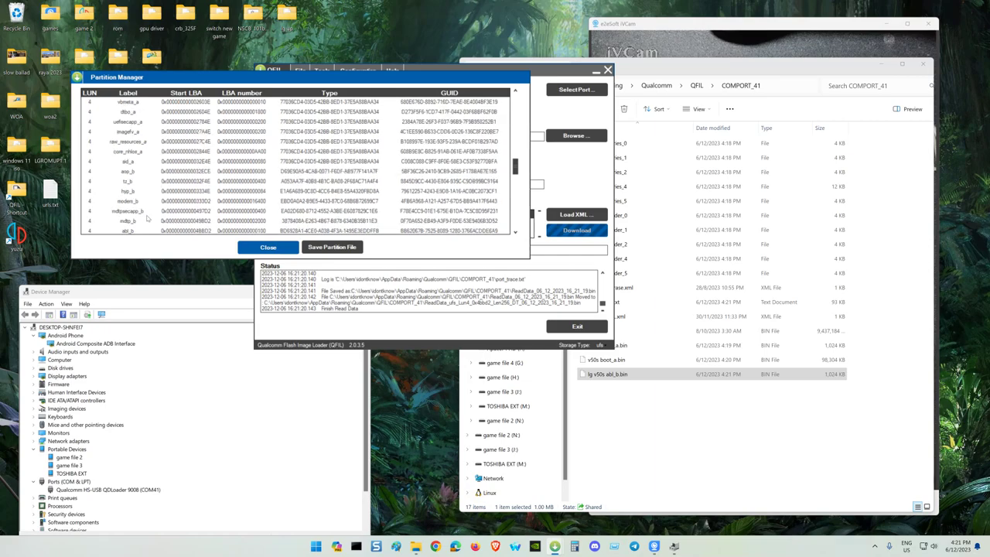
scroll(148, 218, down, 5)
scroll(154, 180, down, 4)
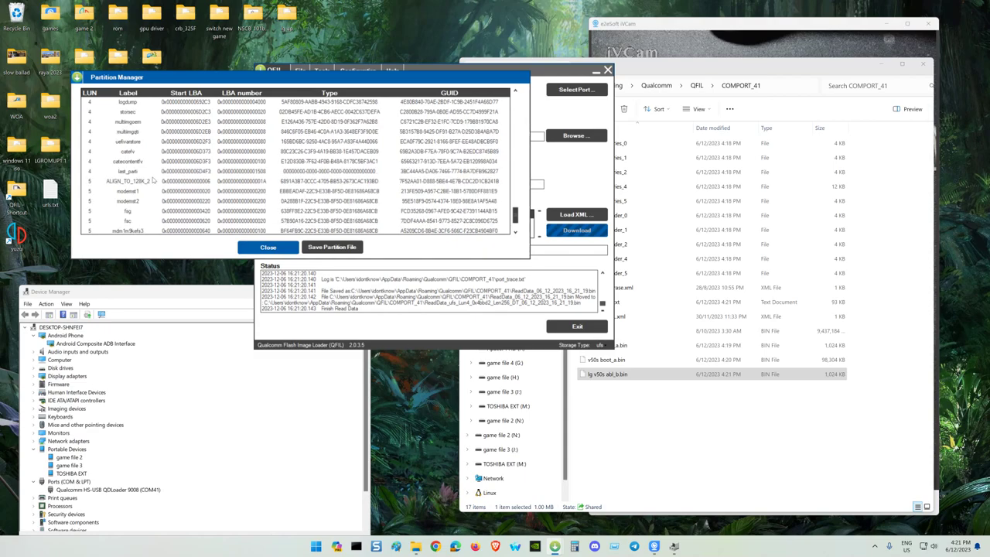
scroll(153, 181, down, 2)
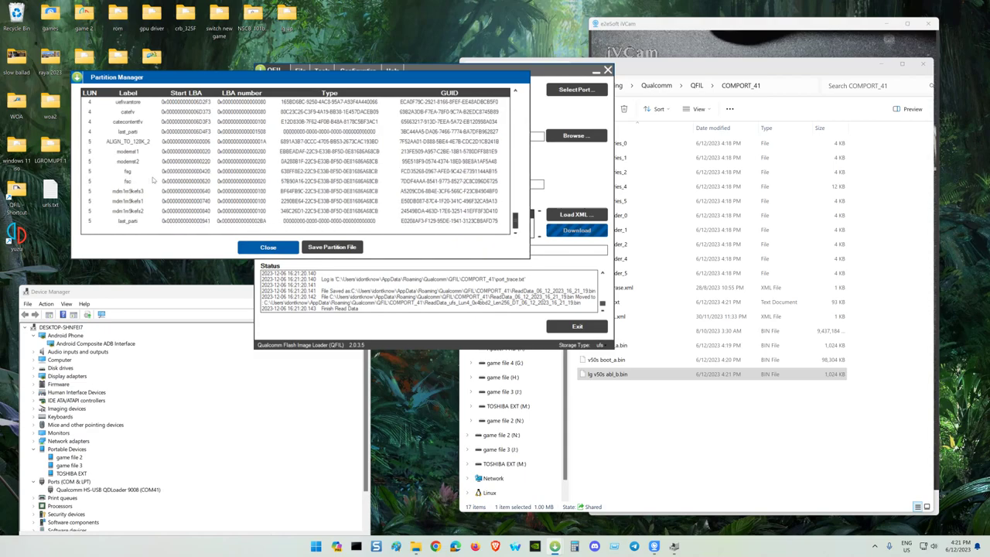
scroll(153, 180, up, 5)
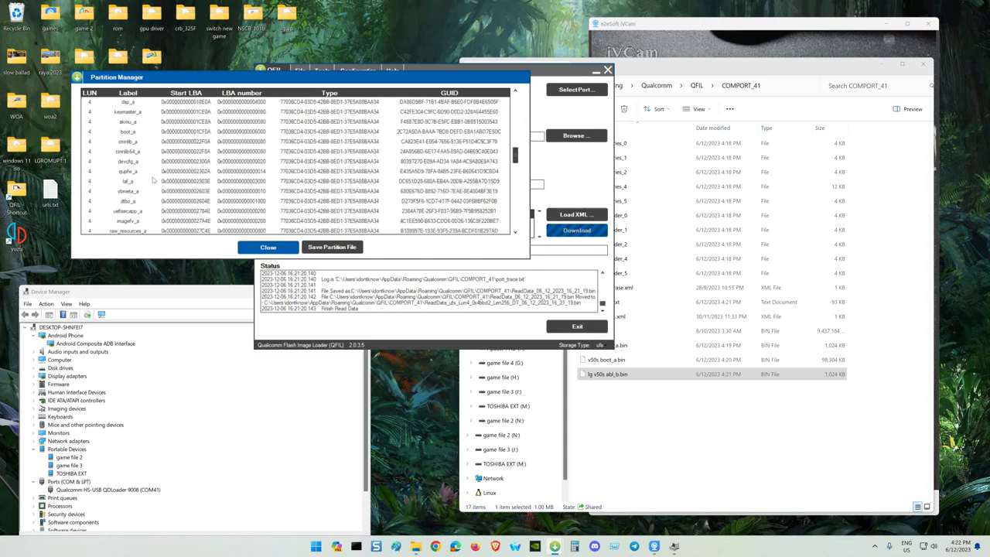
scroll(153, 180, up, 4)
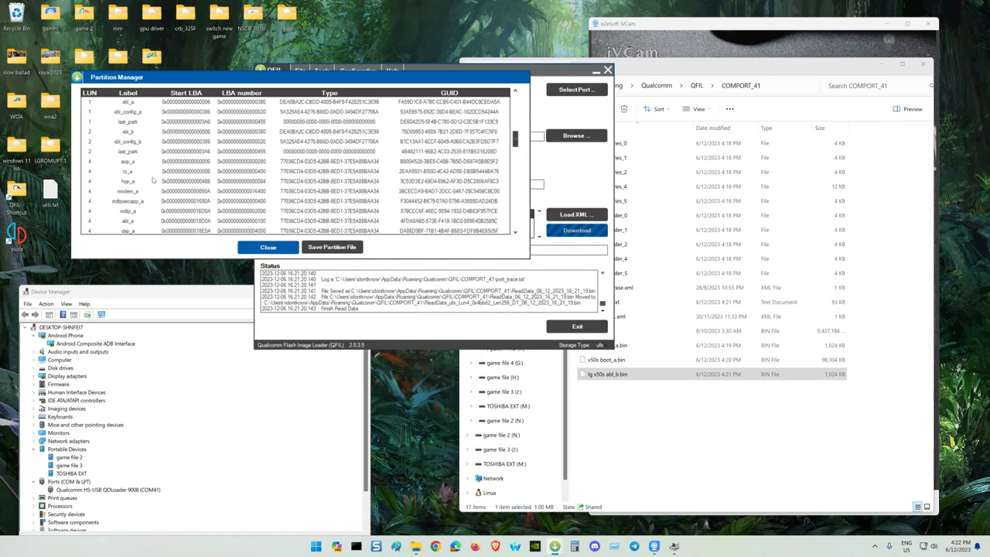
scroll(154, 180, up, 8)
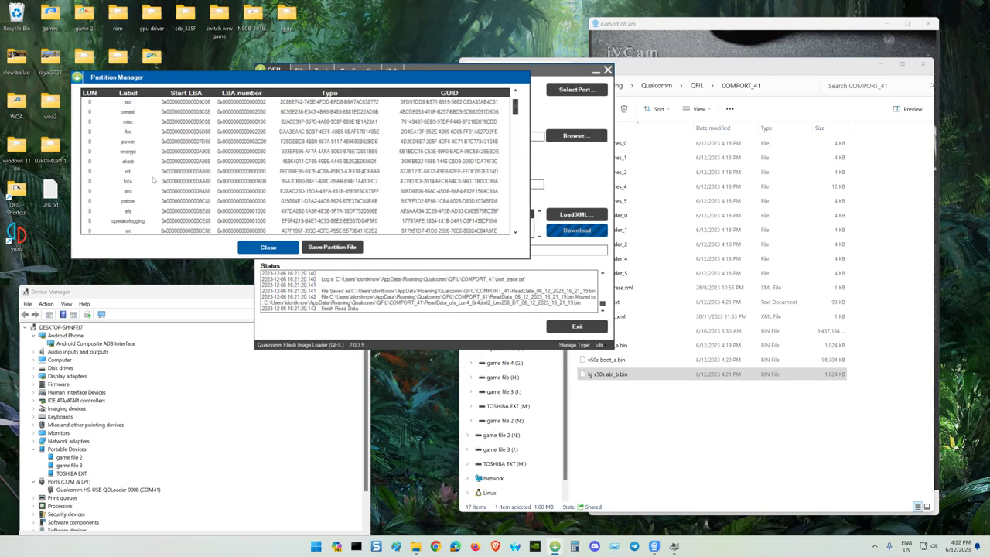
scroll(153, 180, down, 10)
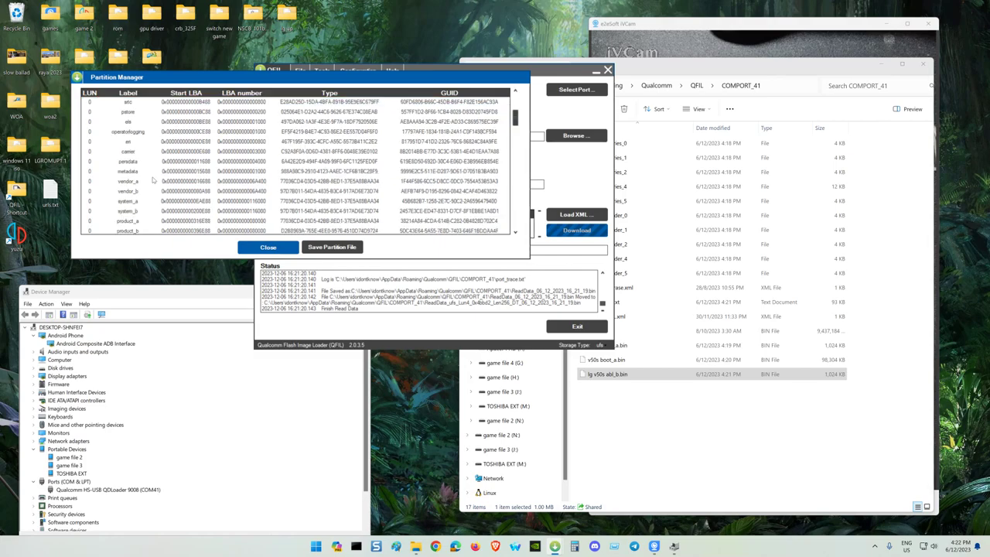
scroll(153, 180, down, 4)
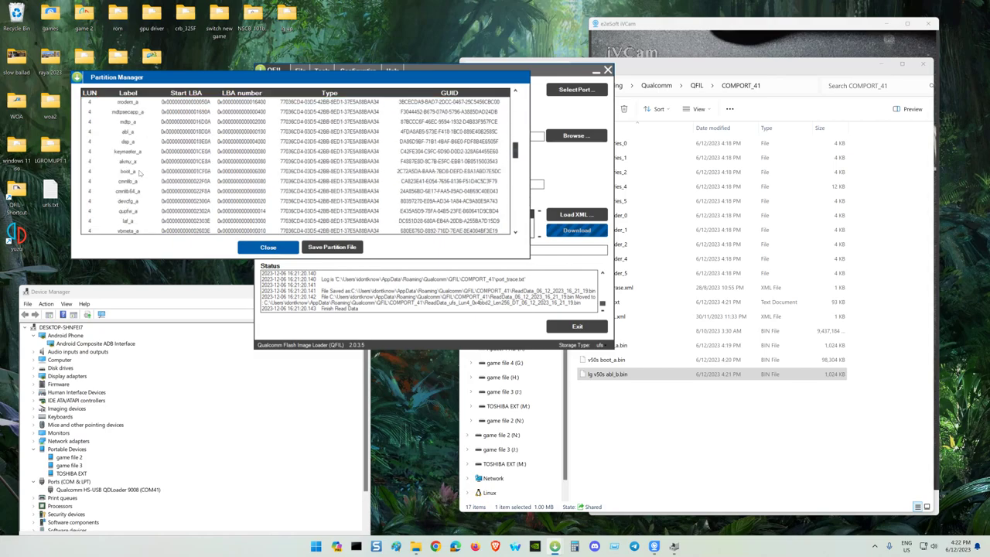
scroll(153, 180, down, 4)
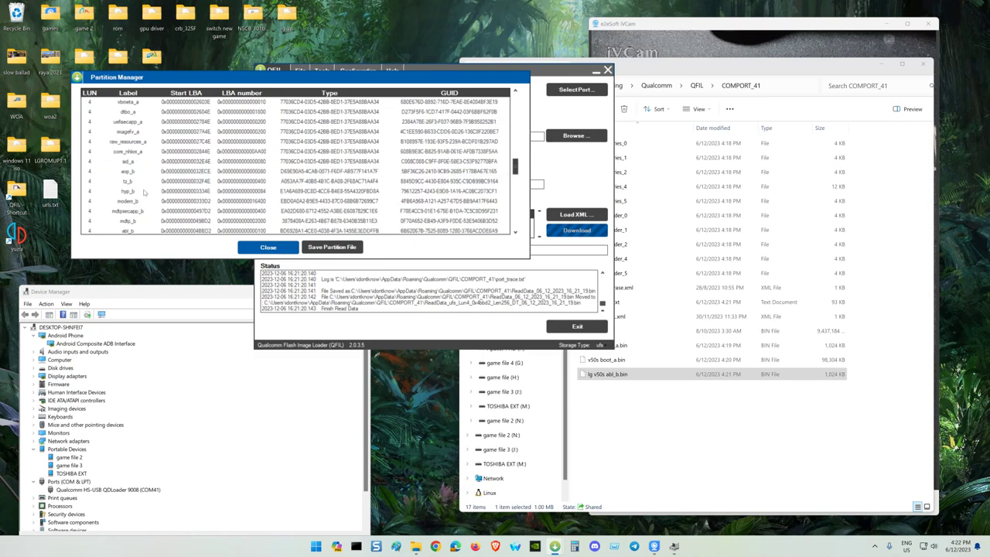
scroll(143, 193, down, 4)
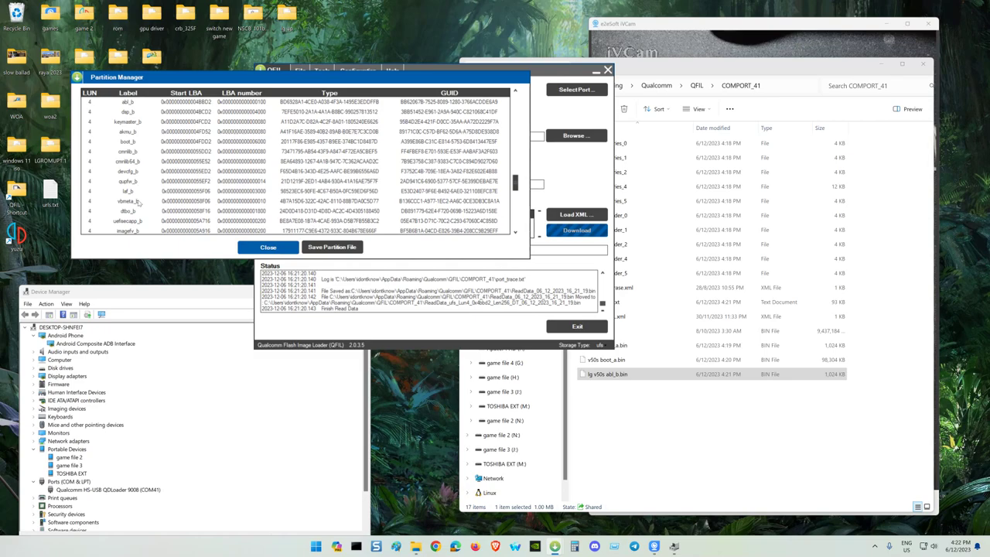
click(141, 143)
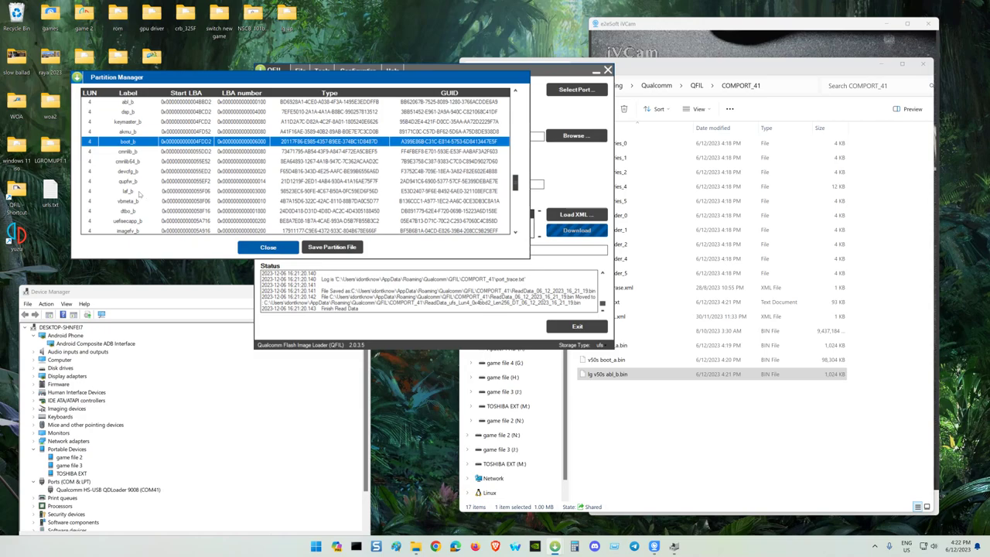
right_click(156, 141)
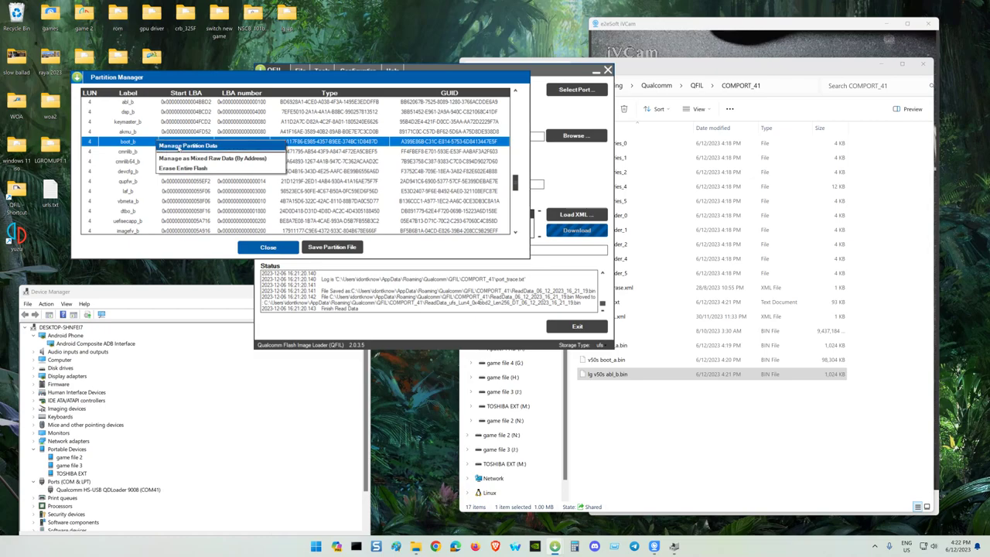
click(182, 145)
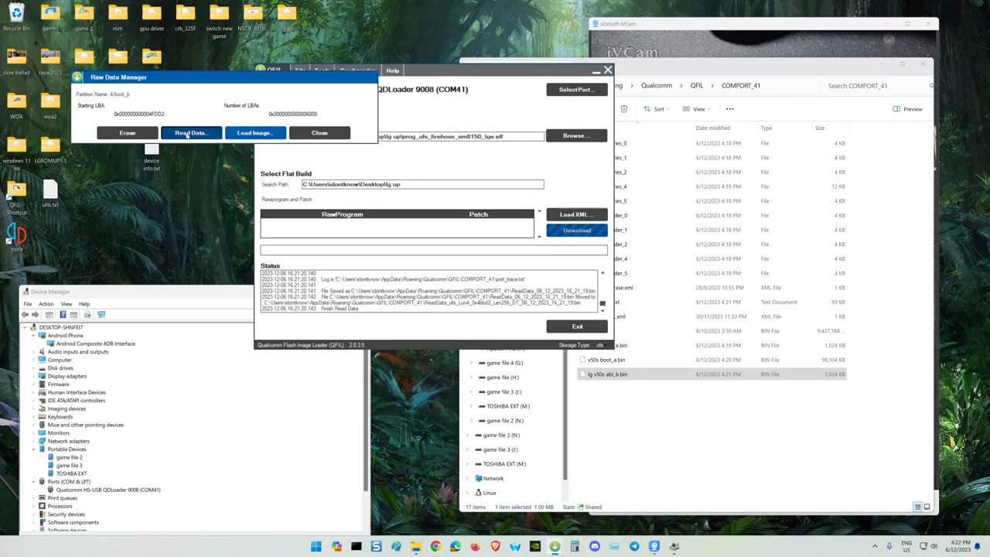
click(186, 133)
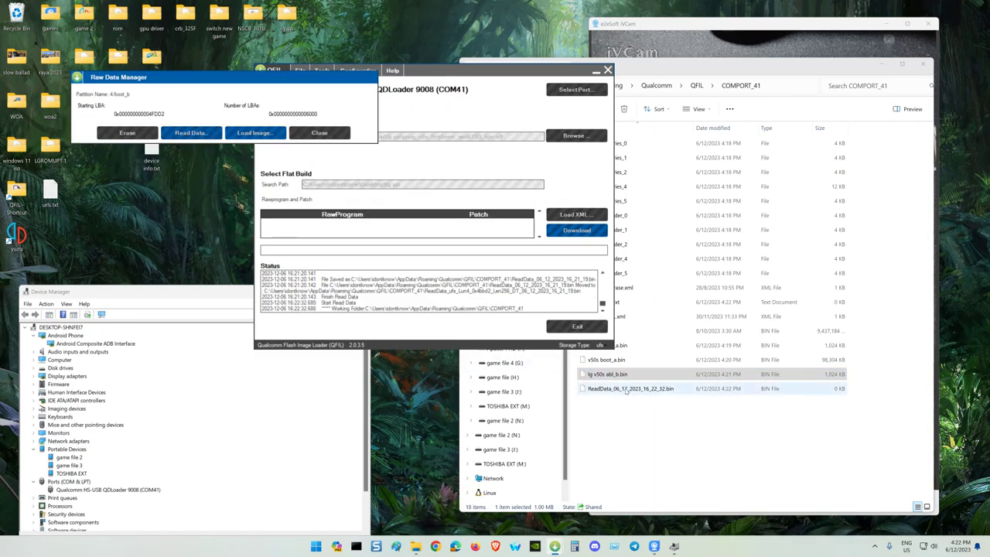
Step: Rename the new boot_b dump in the COMPORT_41 folder as v50s boot_b.bin
click(626, 389)
right_click(627, 390)
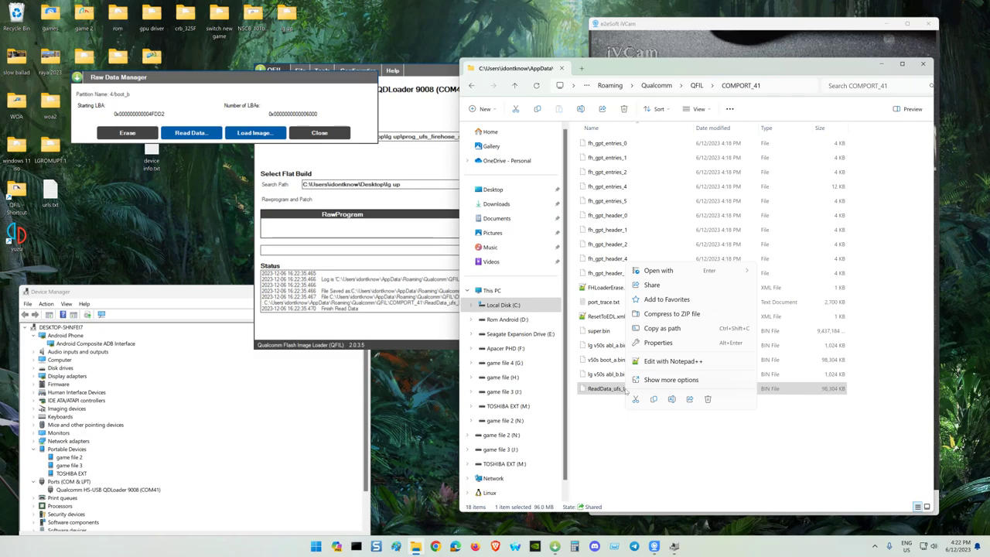
click(672, 399)
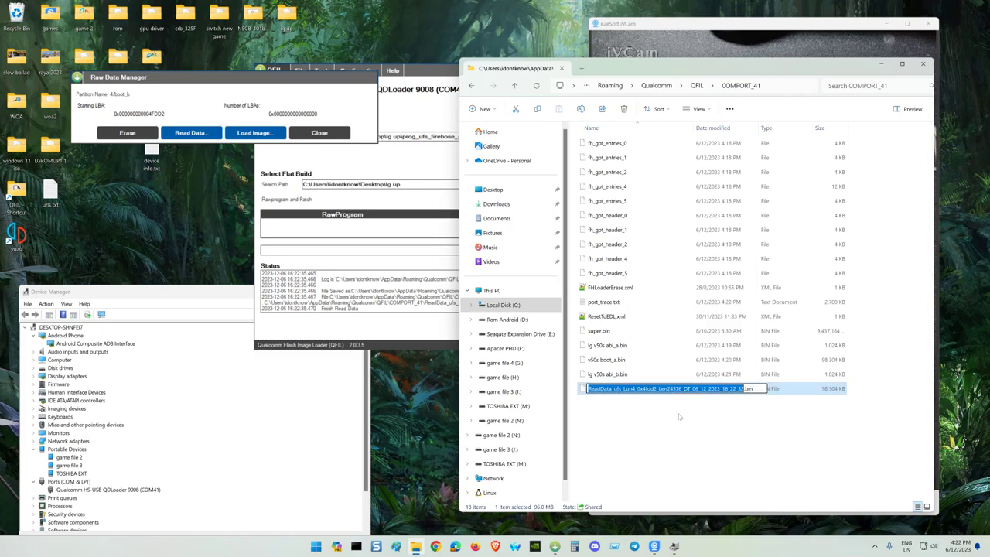
text(v50s)
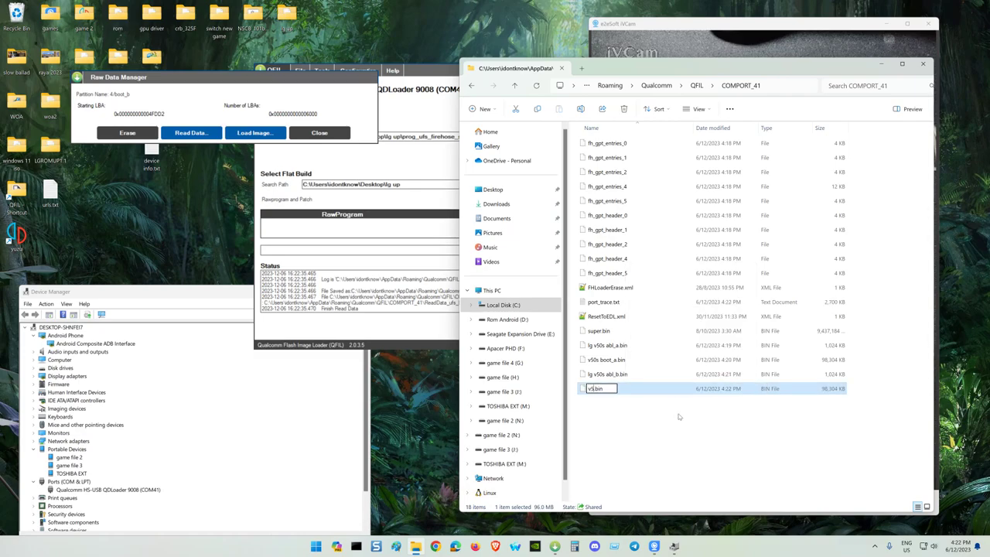
text( boot_b)
key(Return)
Step: Close the boot_b raw data window and load the abl_a.bin image from the lg up folder into the abl_a partition on LUN 4
click(319, 133)
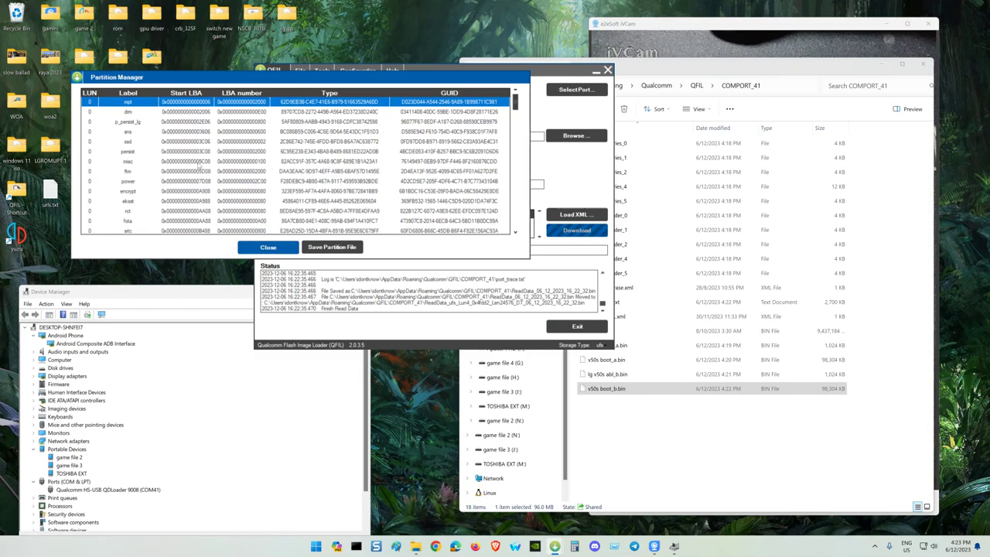
scroll(198, 165, down, 5)
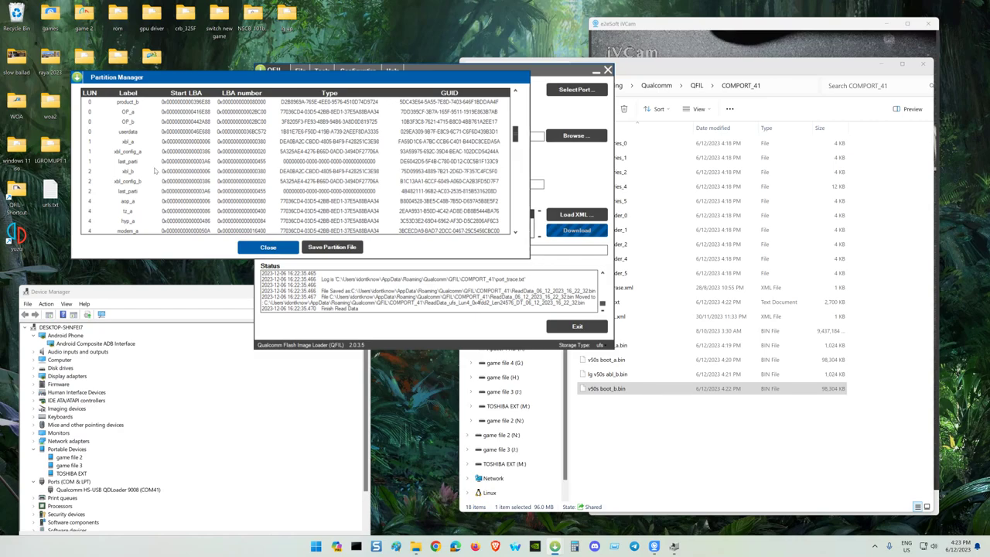
scroll(161, 147, down, 4)
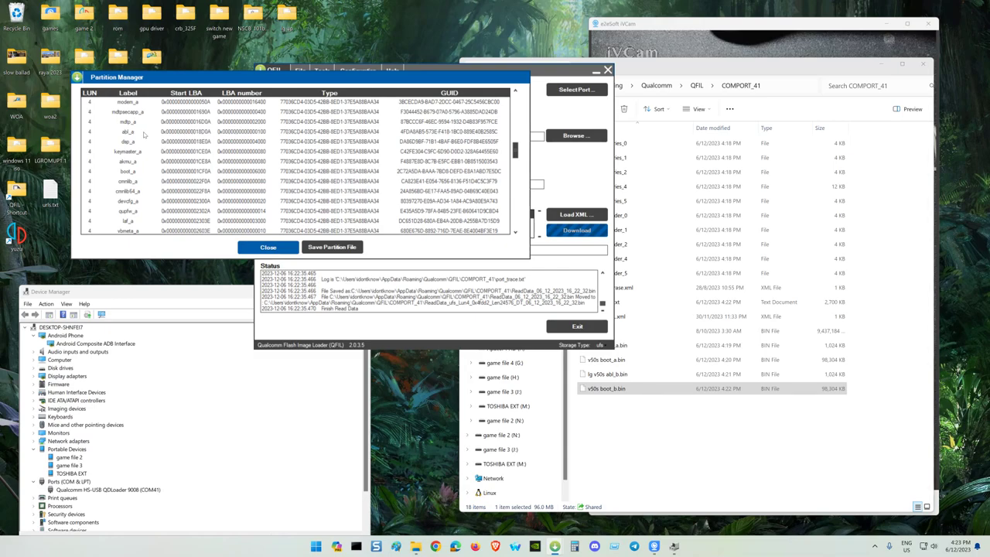
click(142, 133)
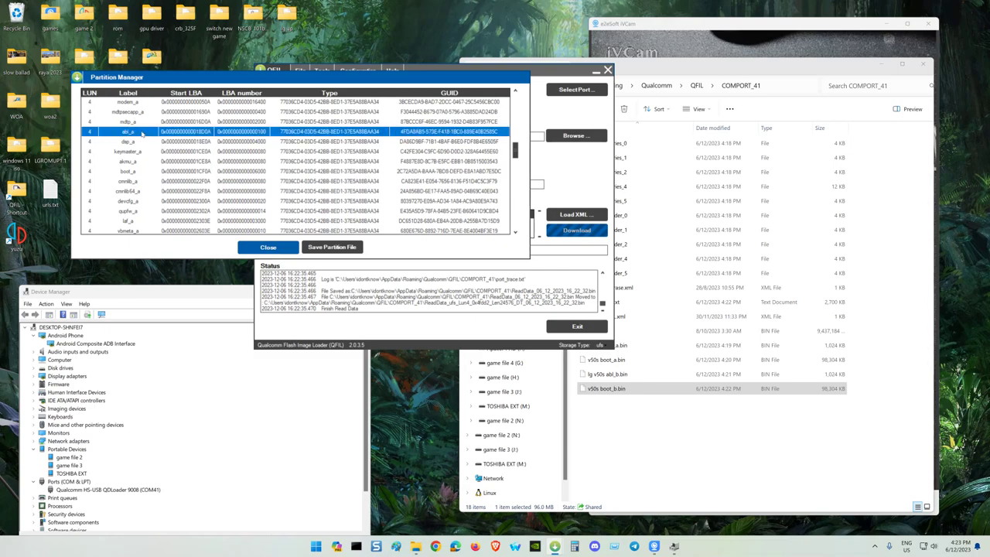
right_click(142, 133)
click(183, 138)
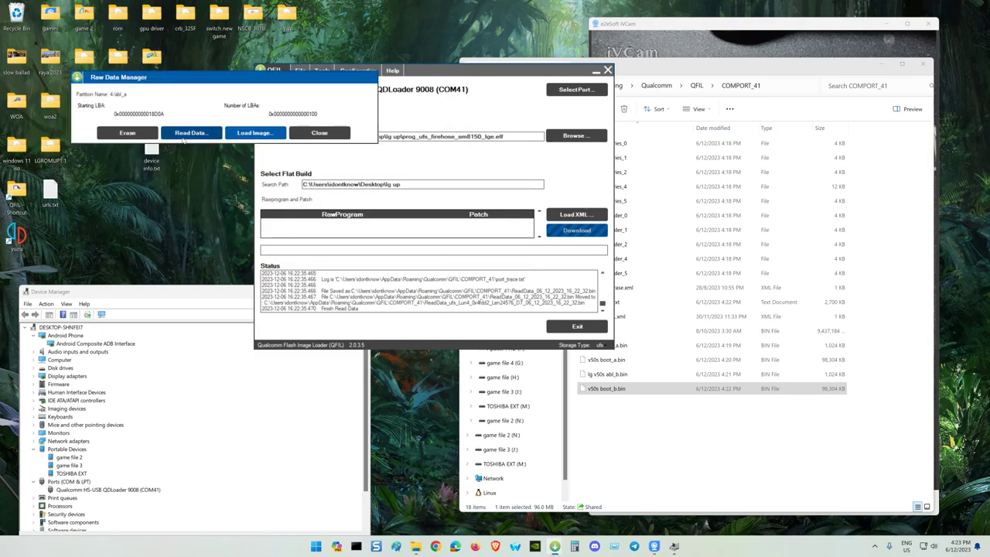
click(257, 133)
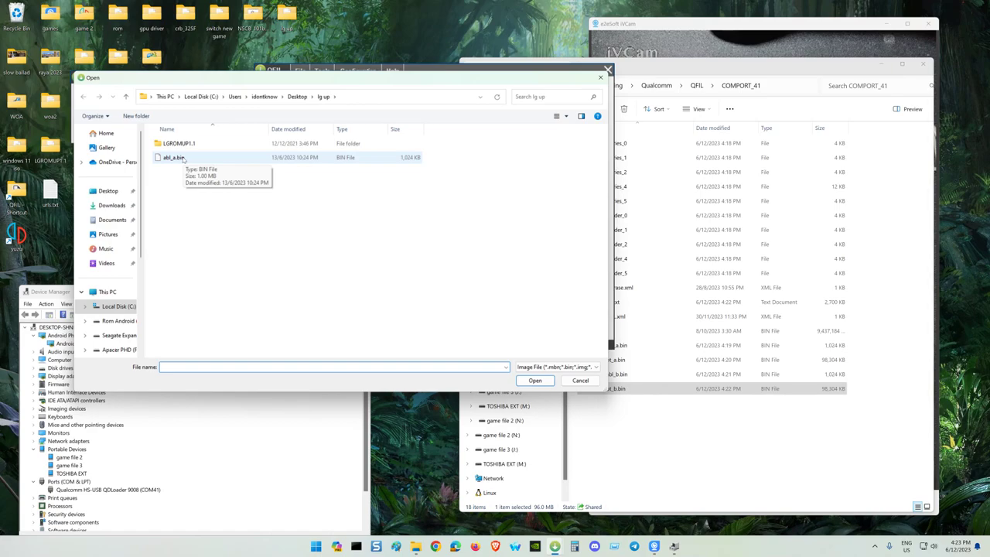
click(183, 158)
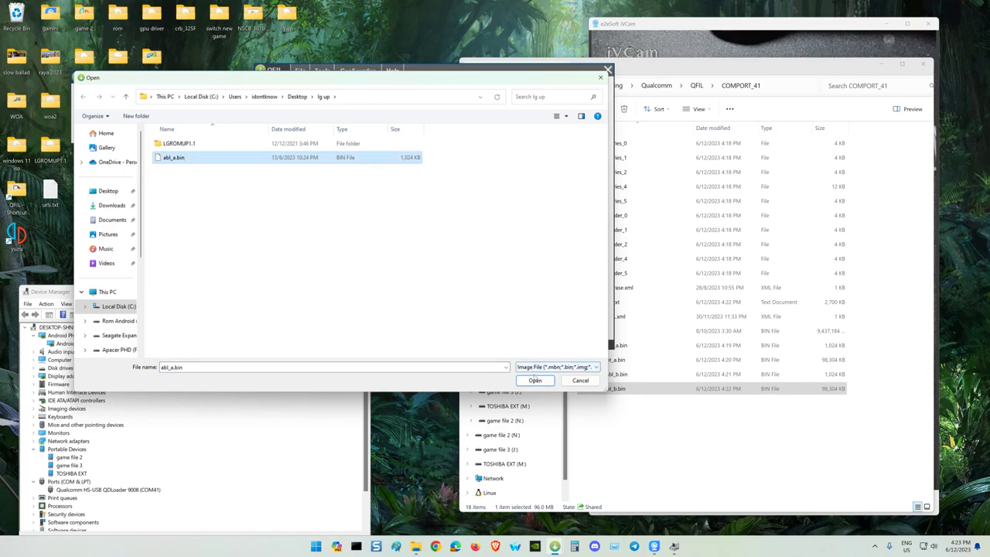
click(535, 381)
click(535, 380)
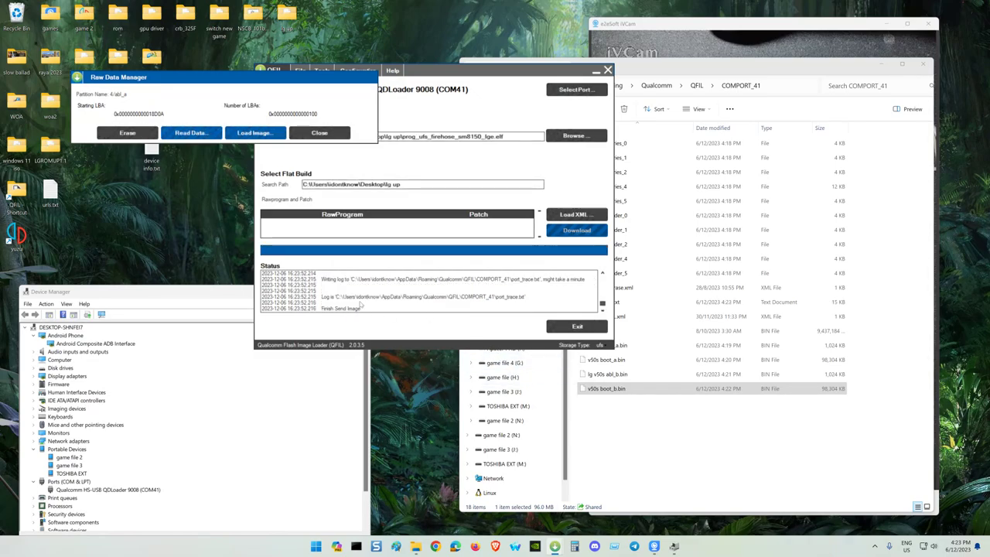
Step: Close the abl_a raw data window and load the same abl_a.bin image into the abl_b partition on LUN 4
click(320, 133)
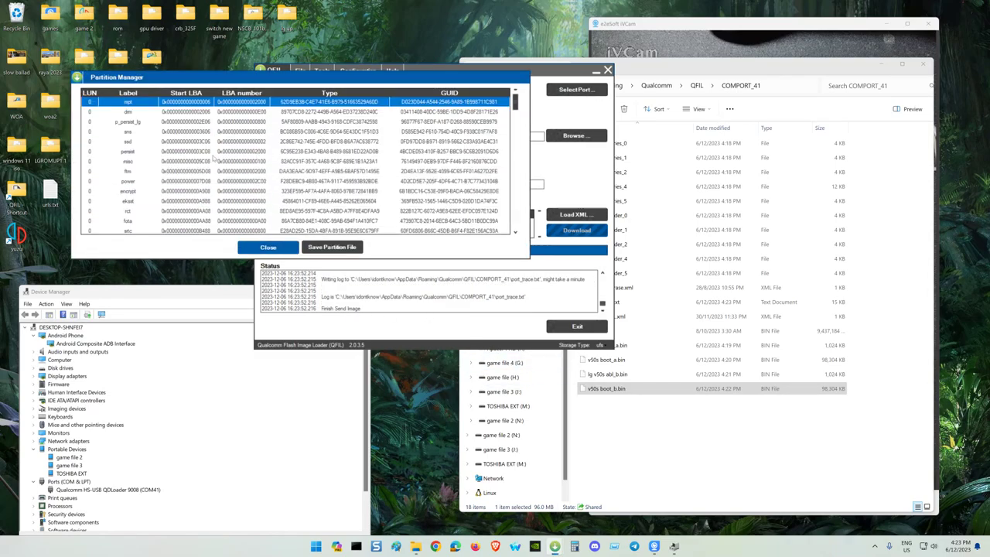
scroll(183, 159, down, 5)
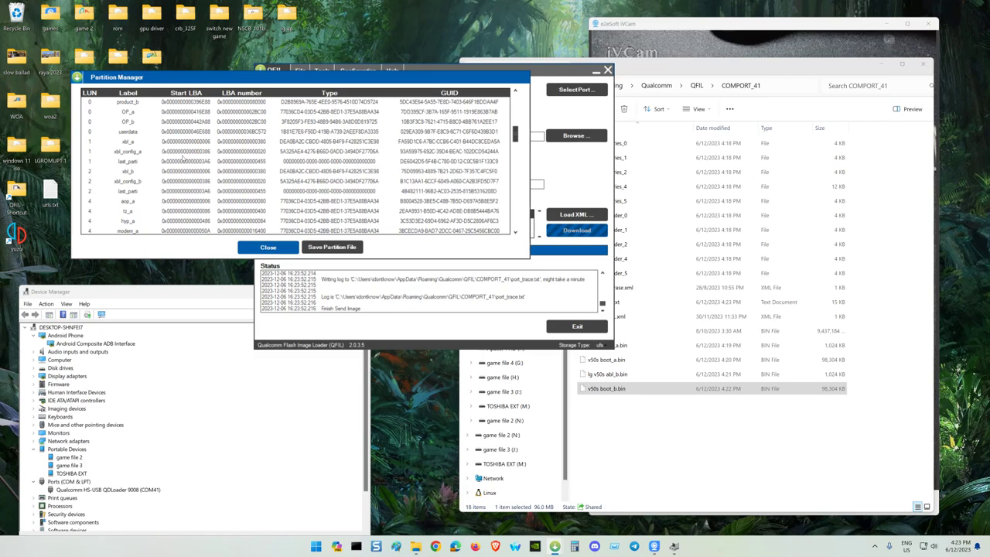
scroll(183, 160, down, 5)
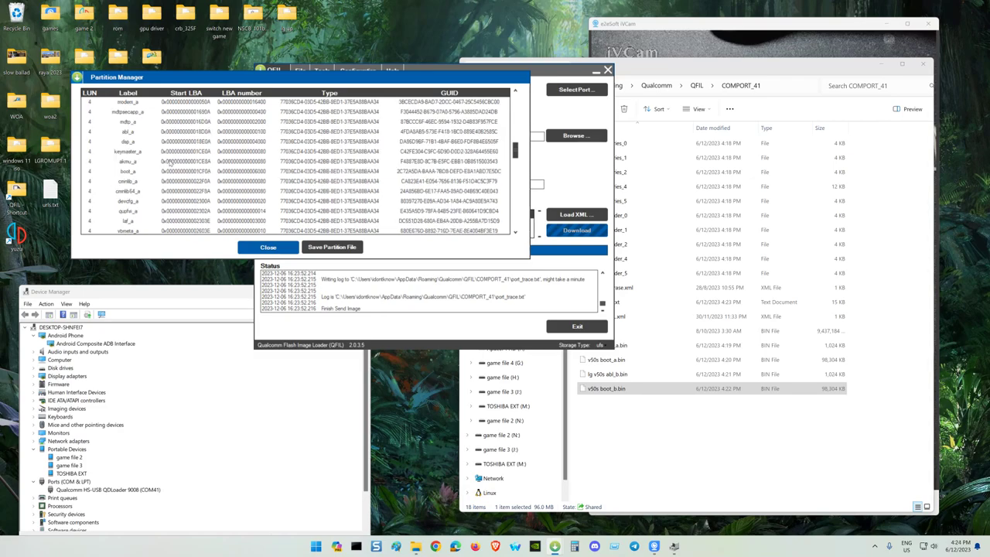
scroll(144, 180, down, 5)
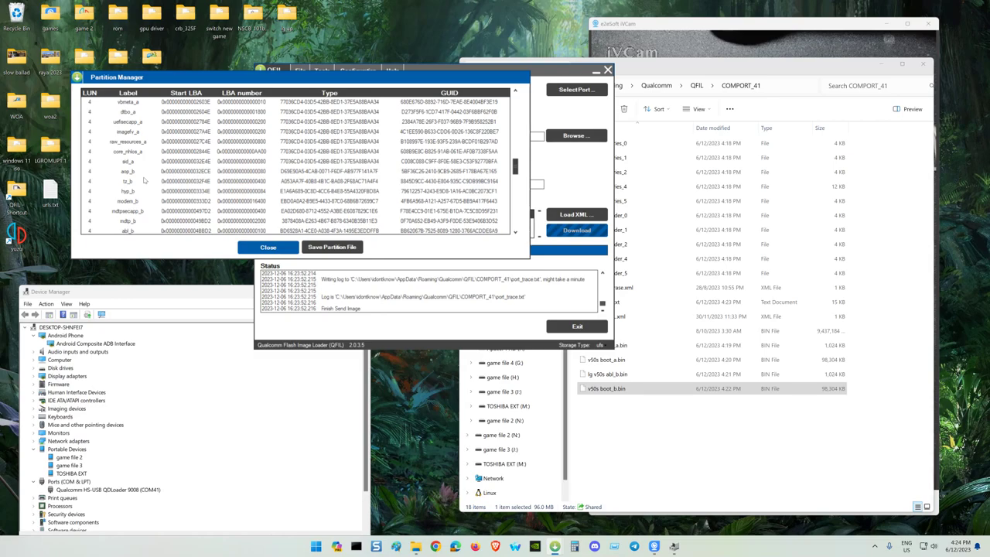
click(154, 231)
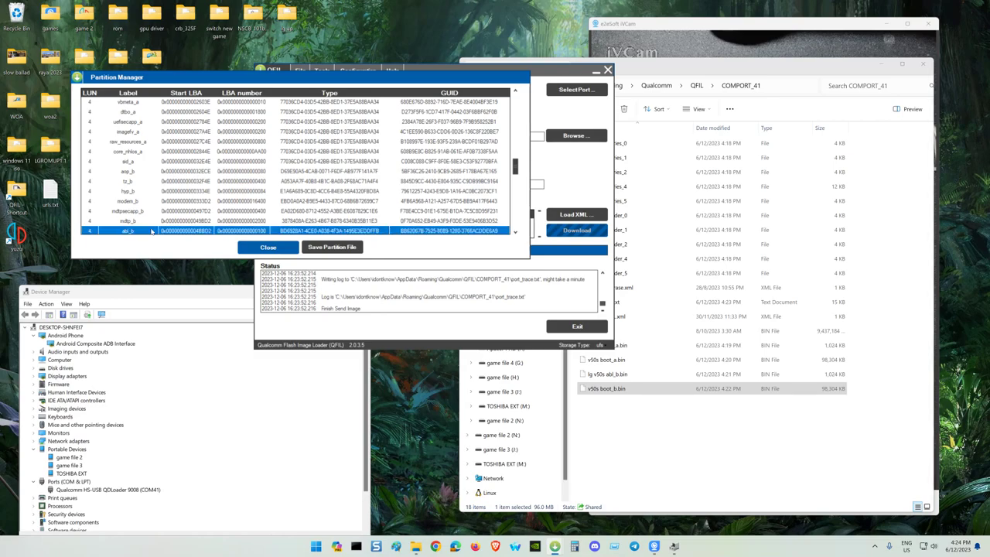
right_click(154, 231)
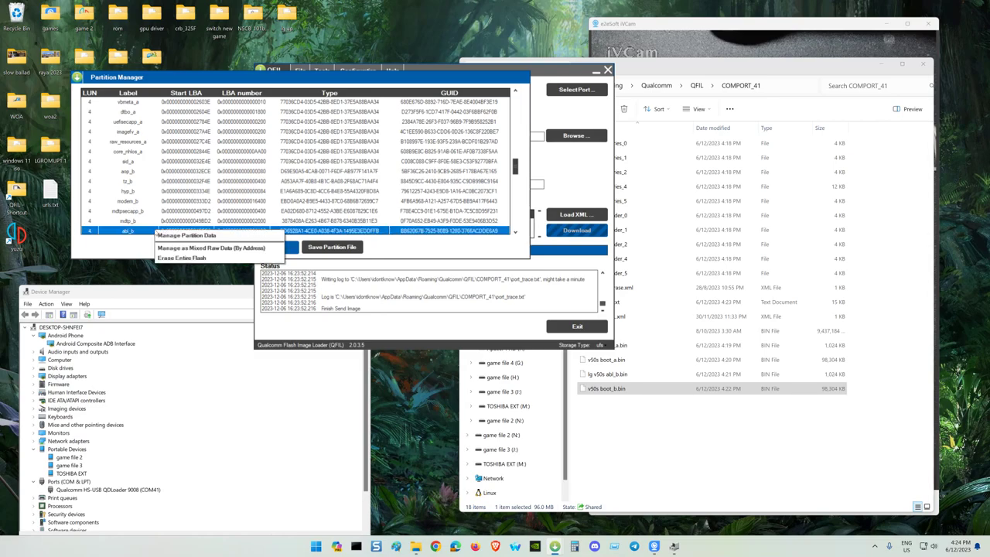
click(167, 235)
click(260, 137)
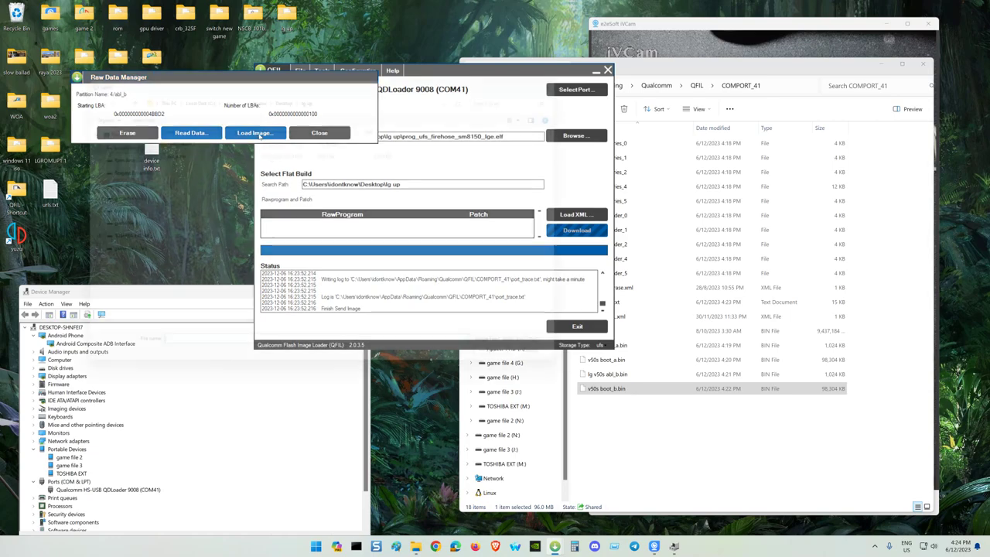
click(180, 158)
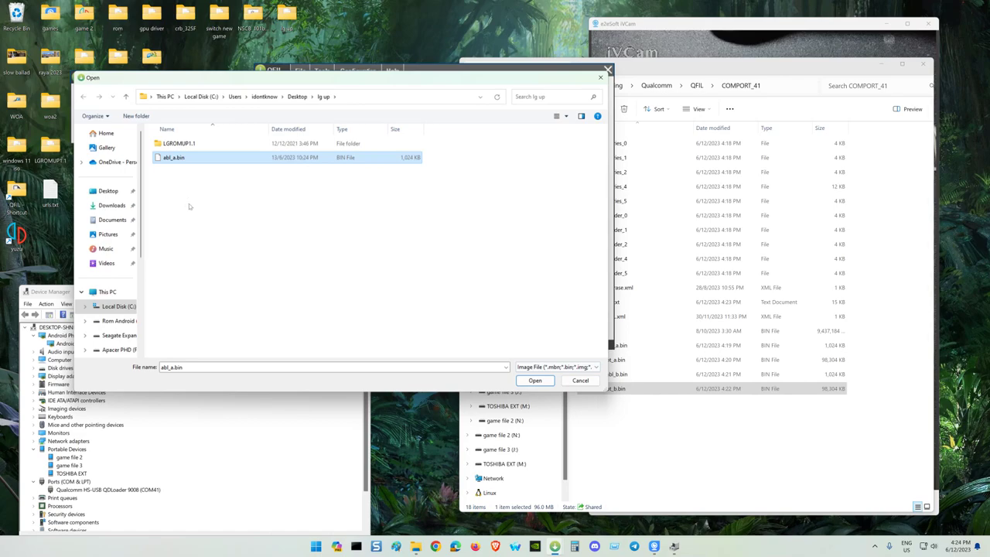
click(535, 380)
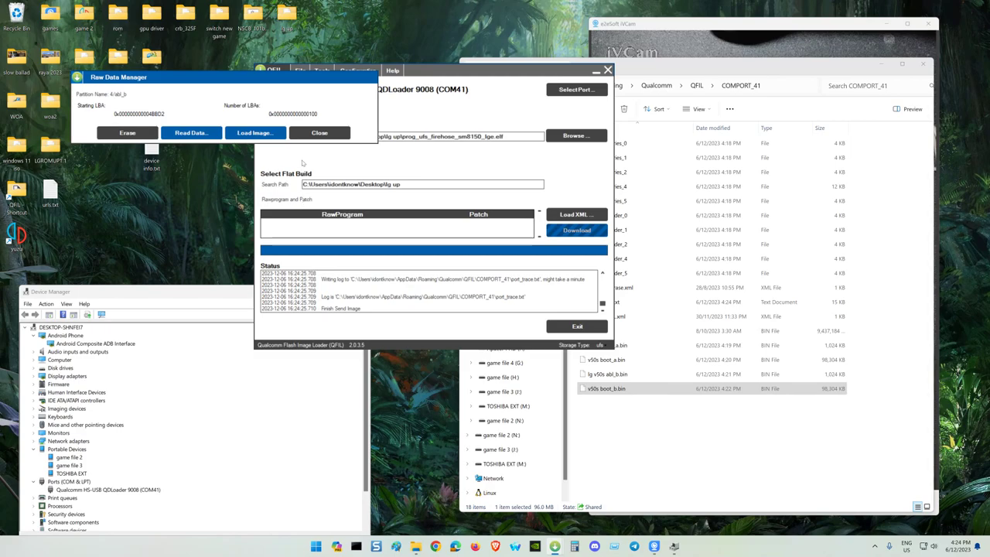
Step: Save the partition file from Partition Manager after closing the abl_b window, and close the manager, accepting the phone's EDL reset
click(330, 134)
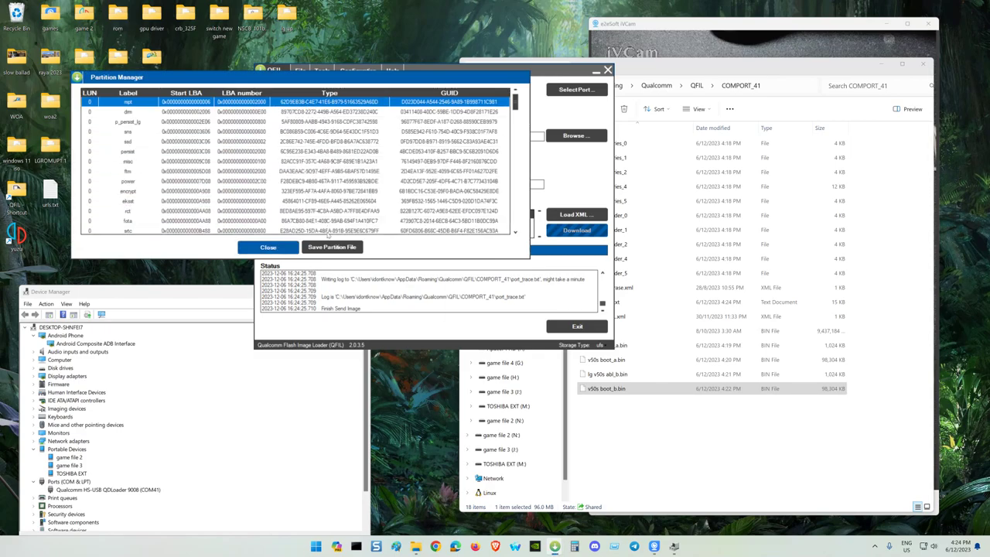
click(332, 247)
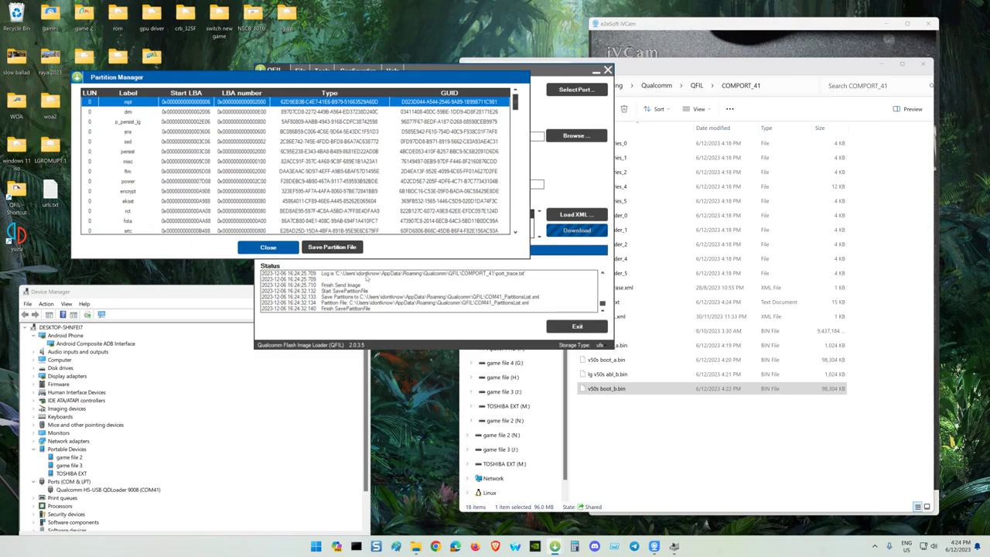
click(332, 248)
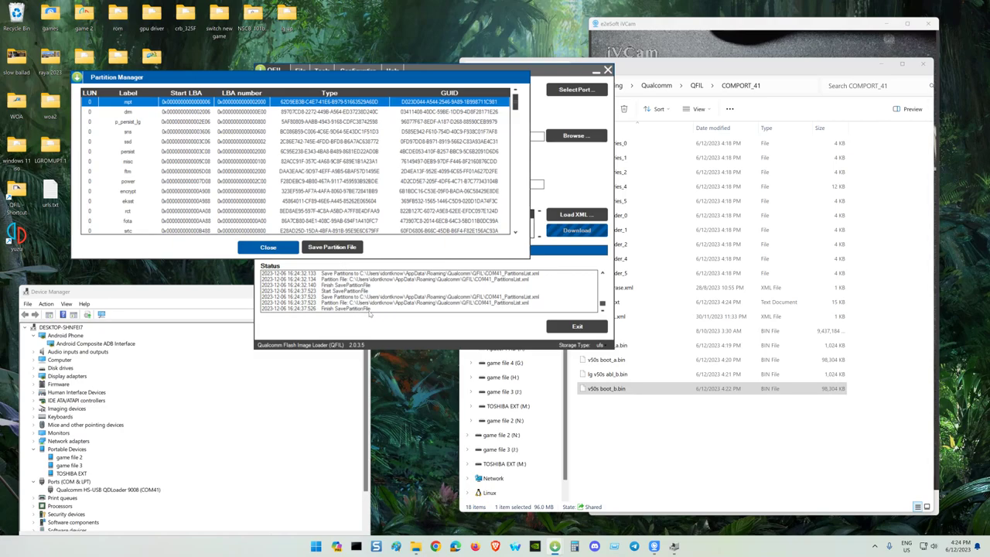
click(267, 249)
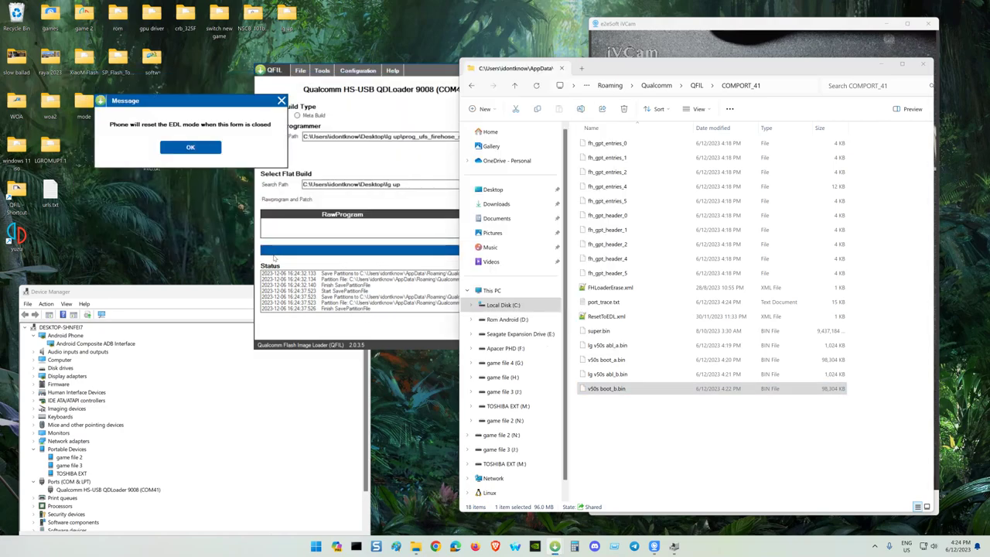
click(191, 209)
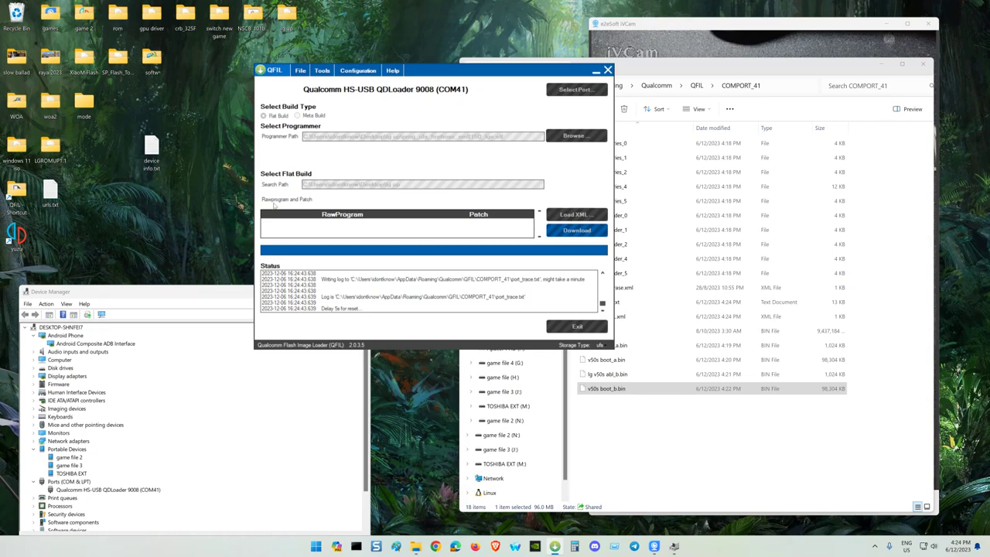
Step: Move Device Manager higher on the desktop and watch the Qualcomm HS-USB QDLoader 9008 (COM41) port alongside the iVCam phone view
drag(518, 71, 348, 45)
click(401, 303)
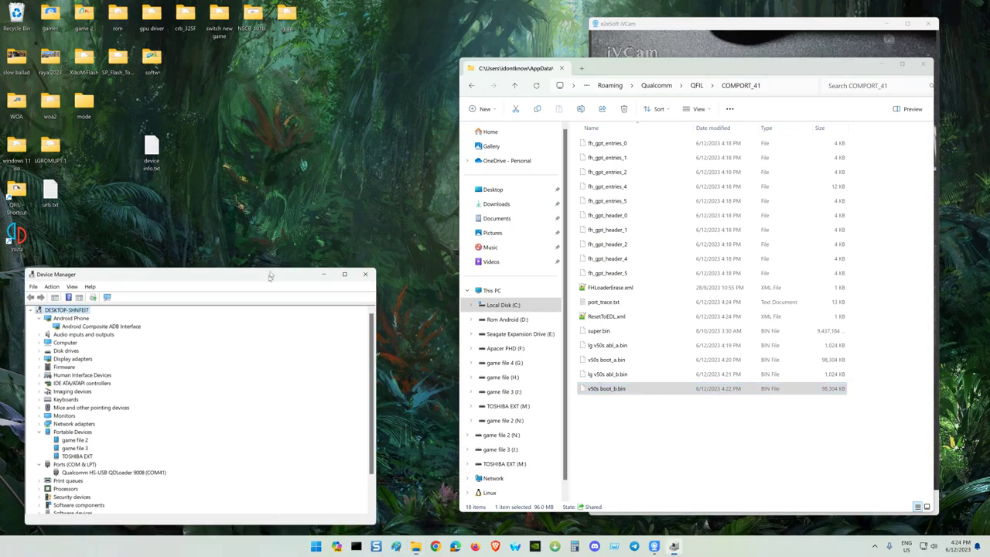
drag(273, 286, 312, 92)
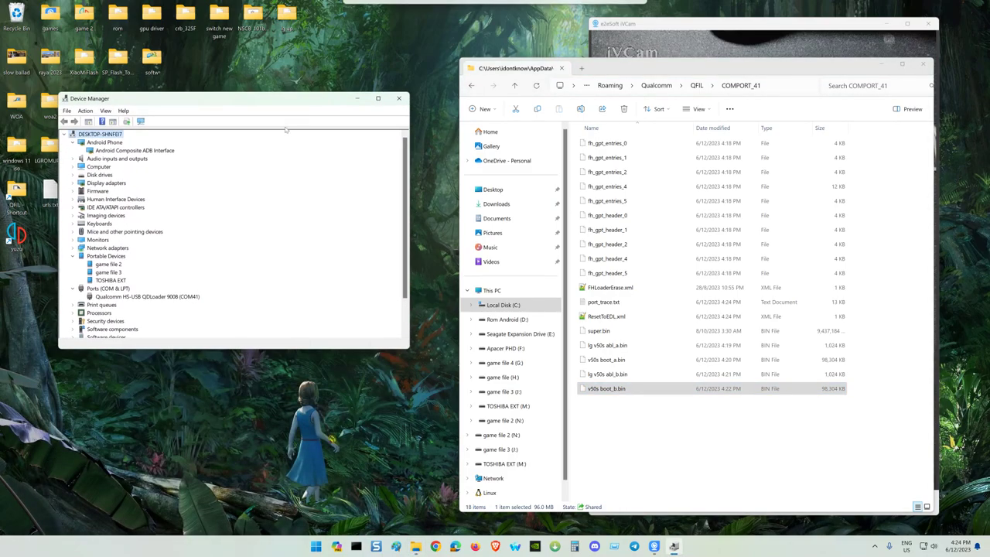
click(137, 298)
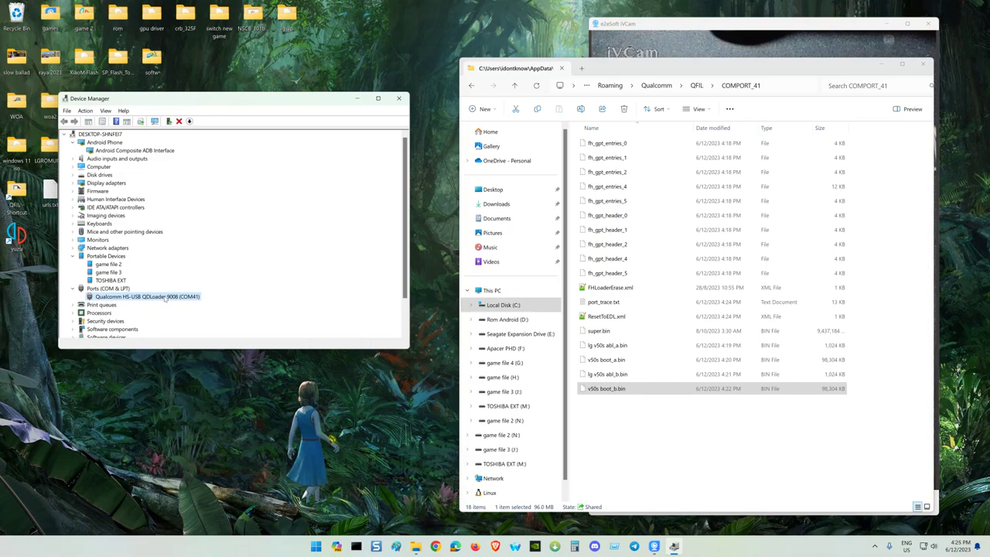
click(768, 26)
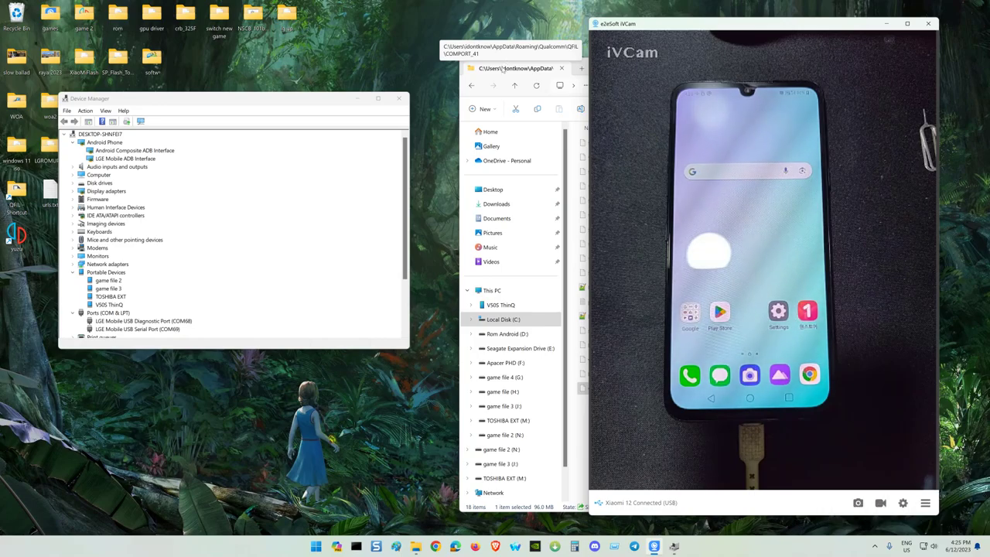
Step: Close the COMPORT_41 folder window and dismiss the restart notification for the Android Bootloader Interface
click(517, 68)
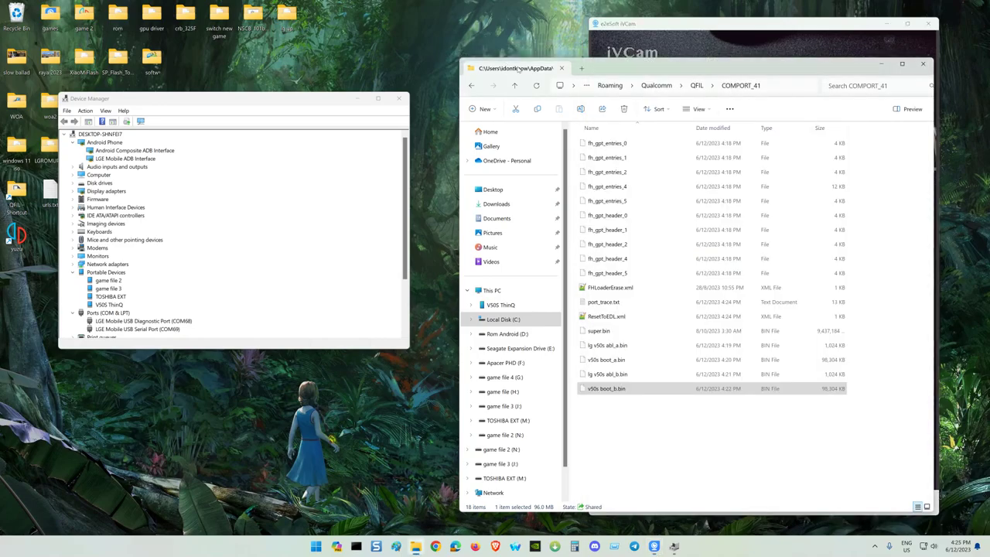
drag(602, 60, 428, 62)
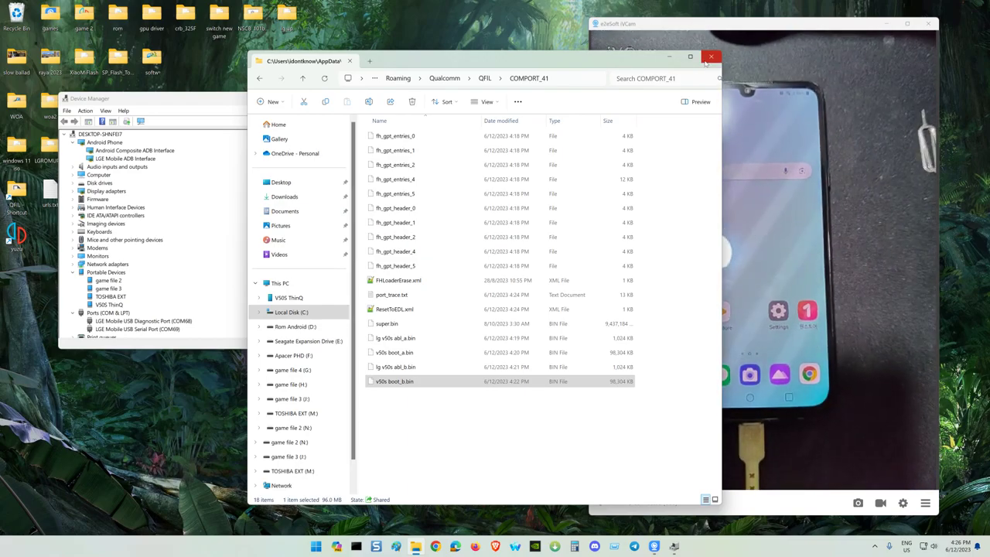
click(706, 60)
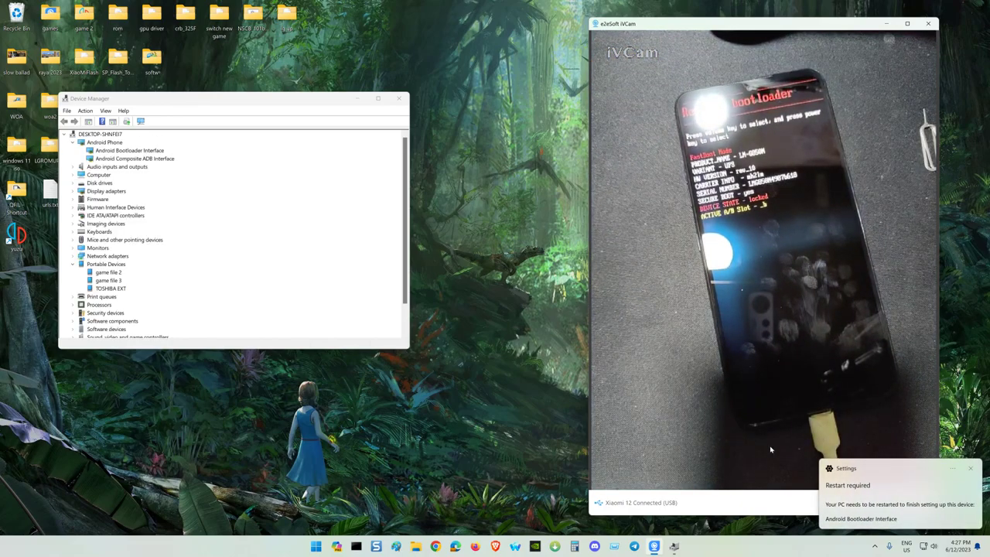
click(971, 470)
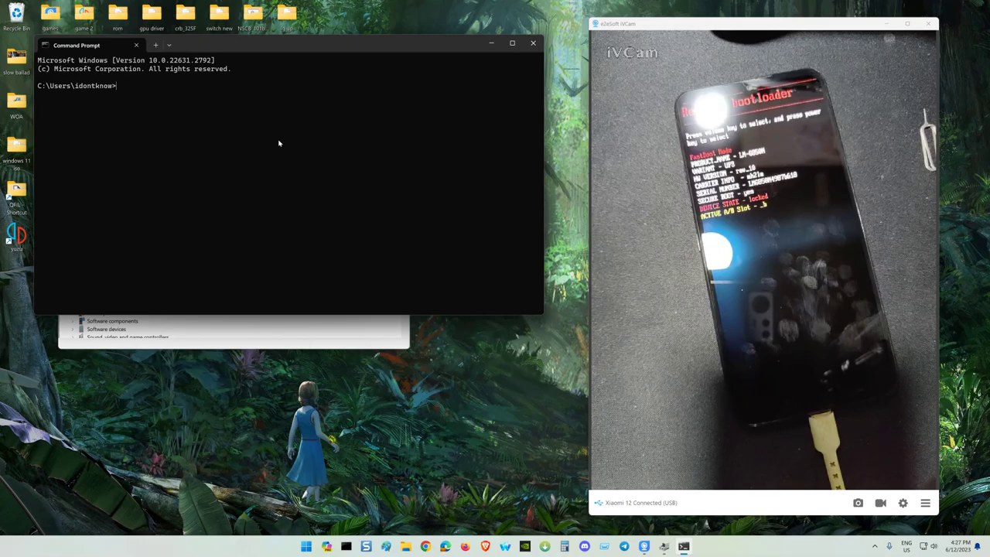
Step: In Command Prompt, run fastboot devices to check the phone's connection, and move the window clear of Device Manager's upper edge
text(fastboot devices)
key(Return)
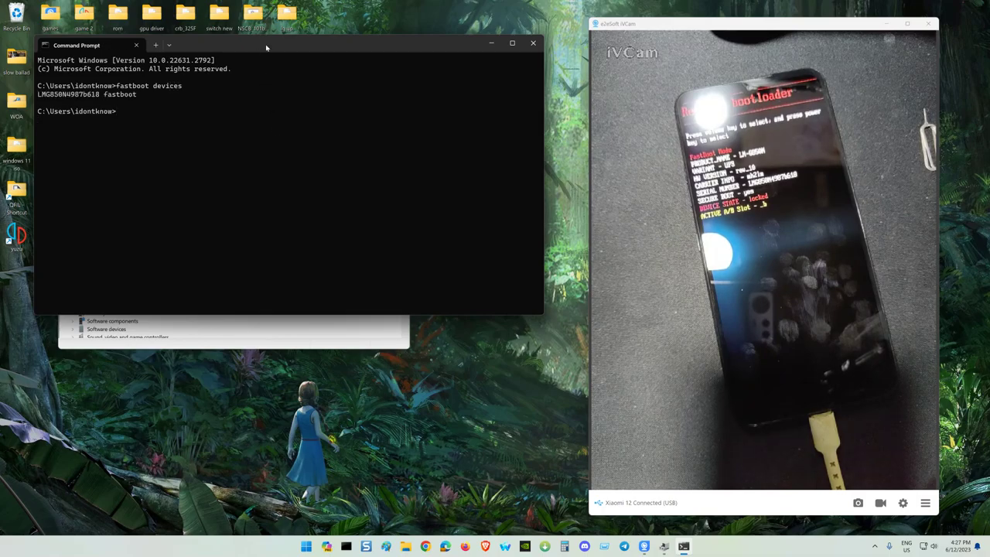
drag(266, 48, 371, 142)
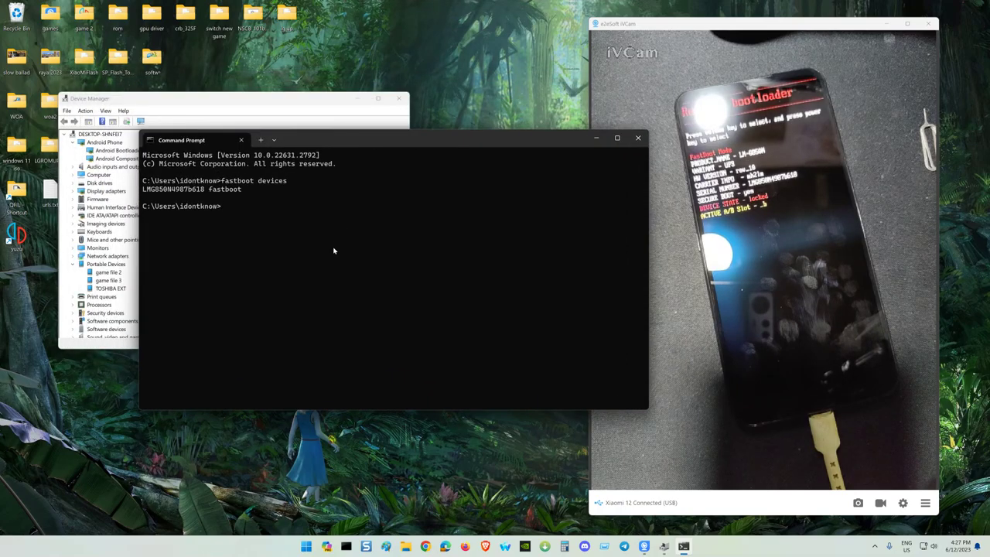
Step: Unlock the phone's bootloader with fastboot oem unlock and close Command Prompt
text(fastboot)
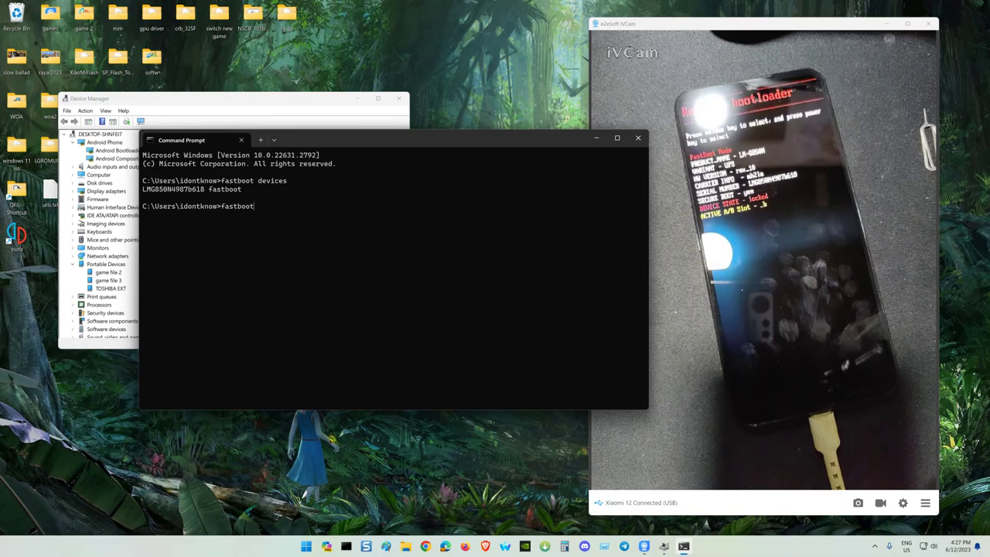
text( oem unlock)
key(Return)
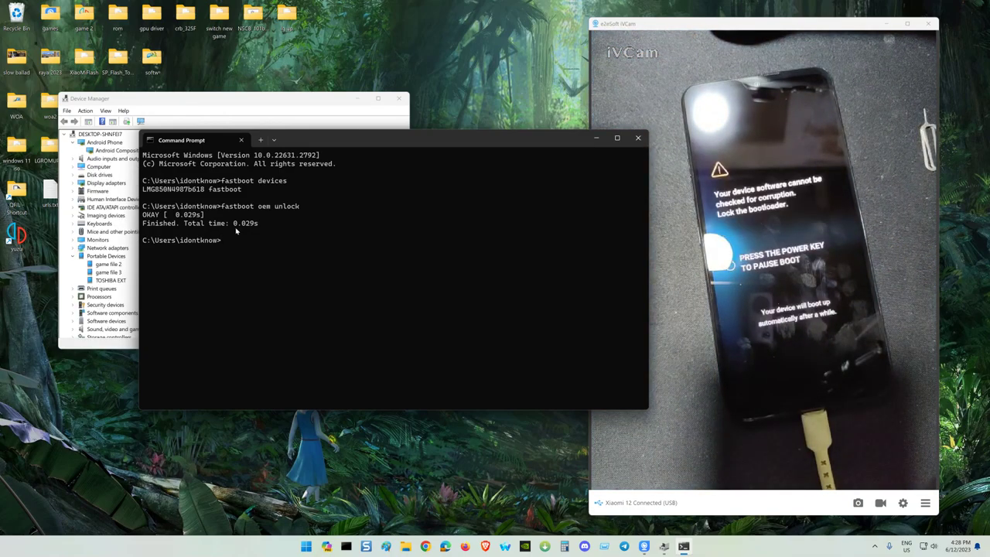
click(638, 140)
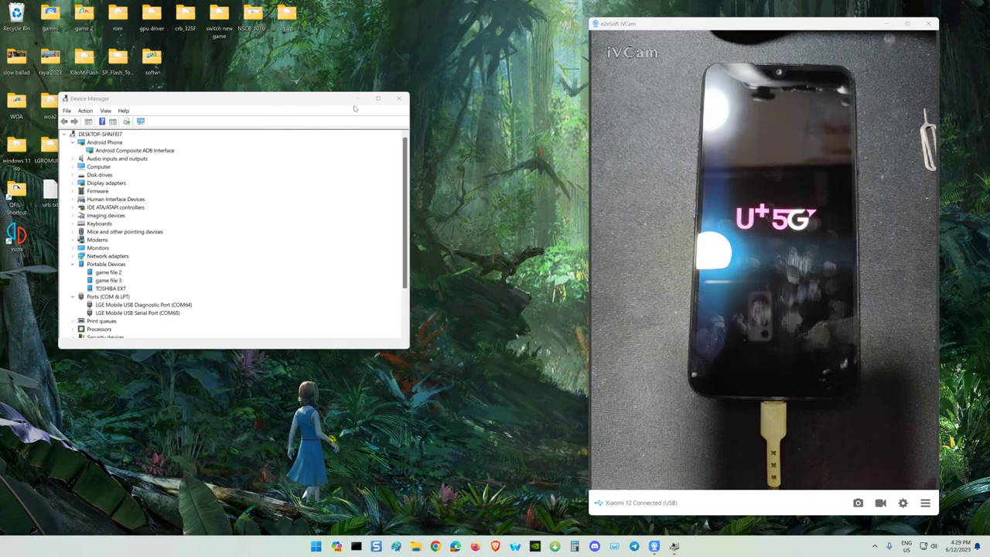
Step: Open the lg up folder on the desktop to examine its files and the LGROMUP1.1 subfolder, and close the folder window
double_click(288, 16)
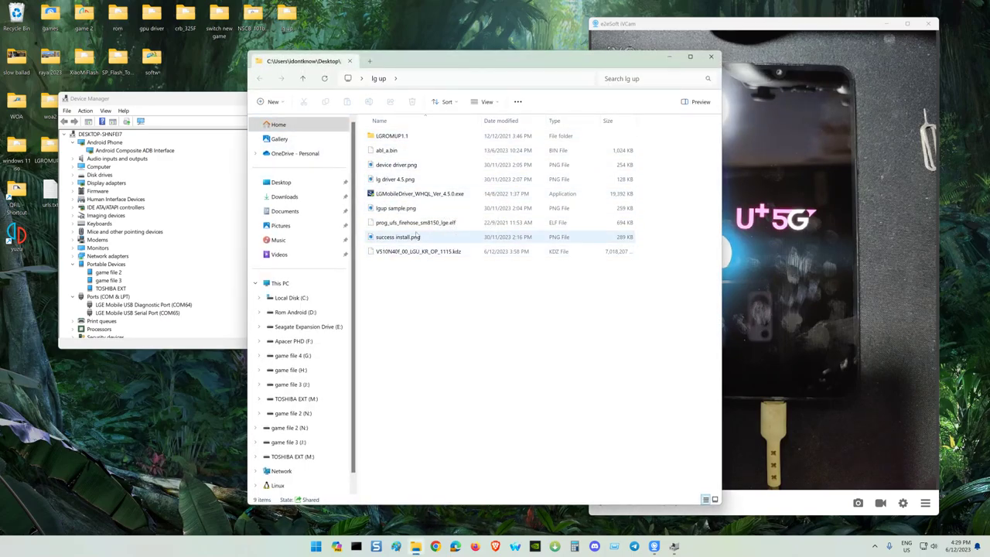
click(394, 150)
click(405, 137)
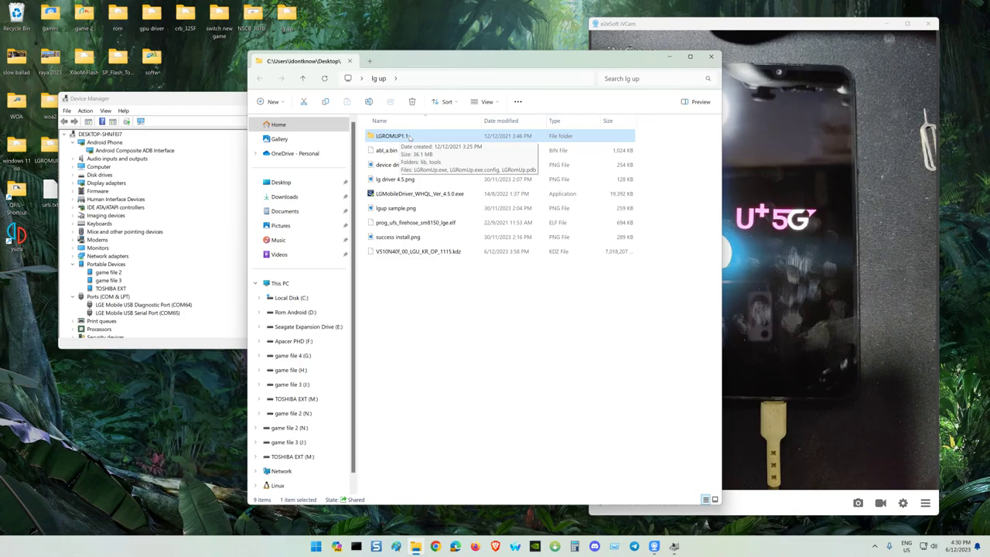
double_click(407, 140)
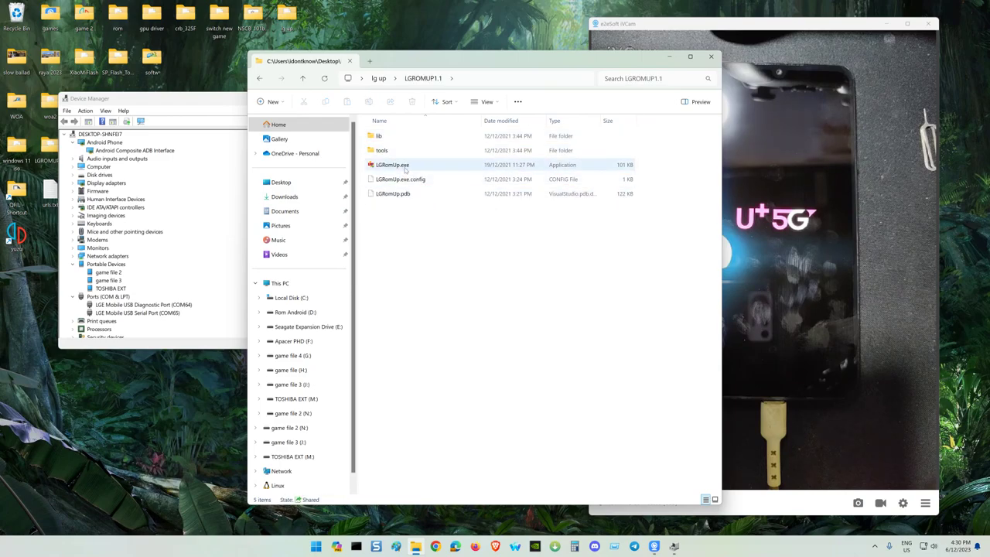
key(alt+Left)
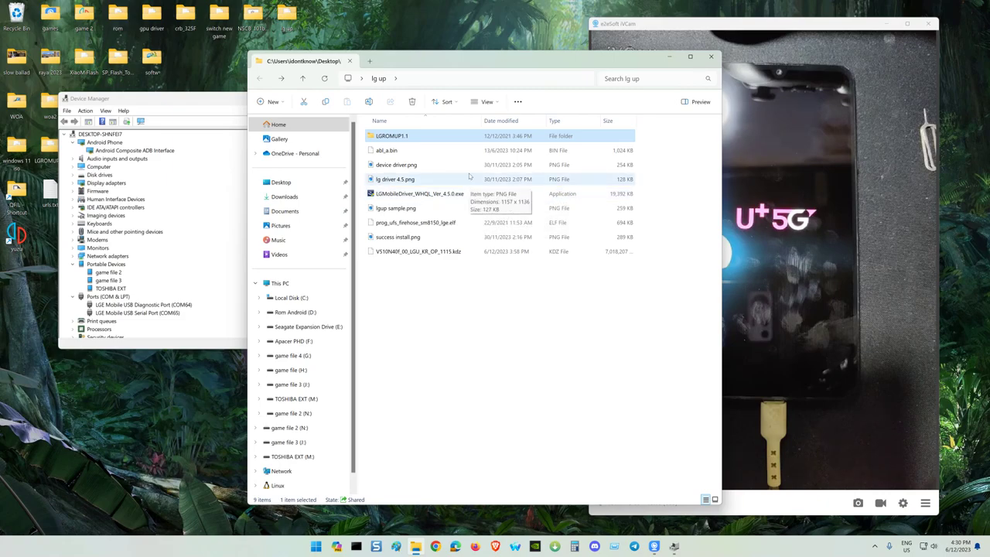
drag(528, 60, 405, 67)
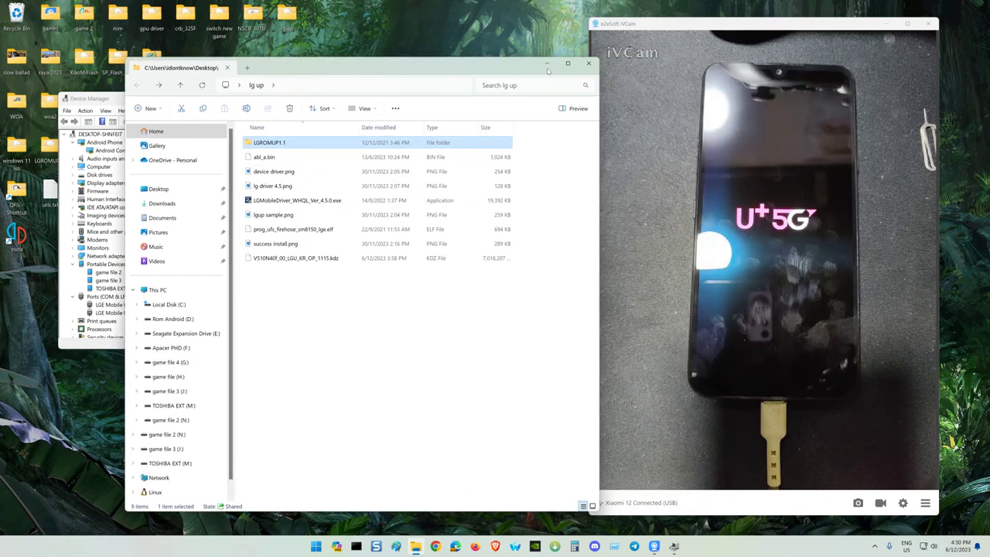
click(590, 64)
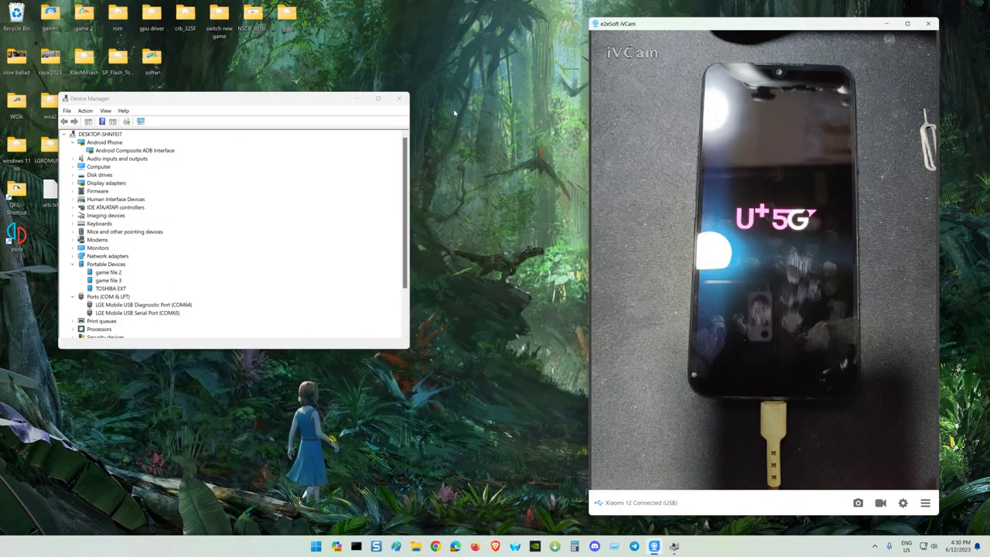